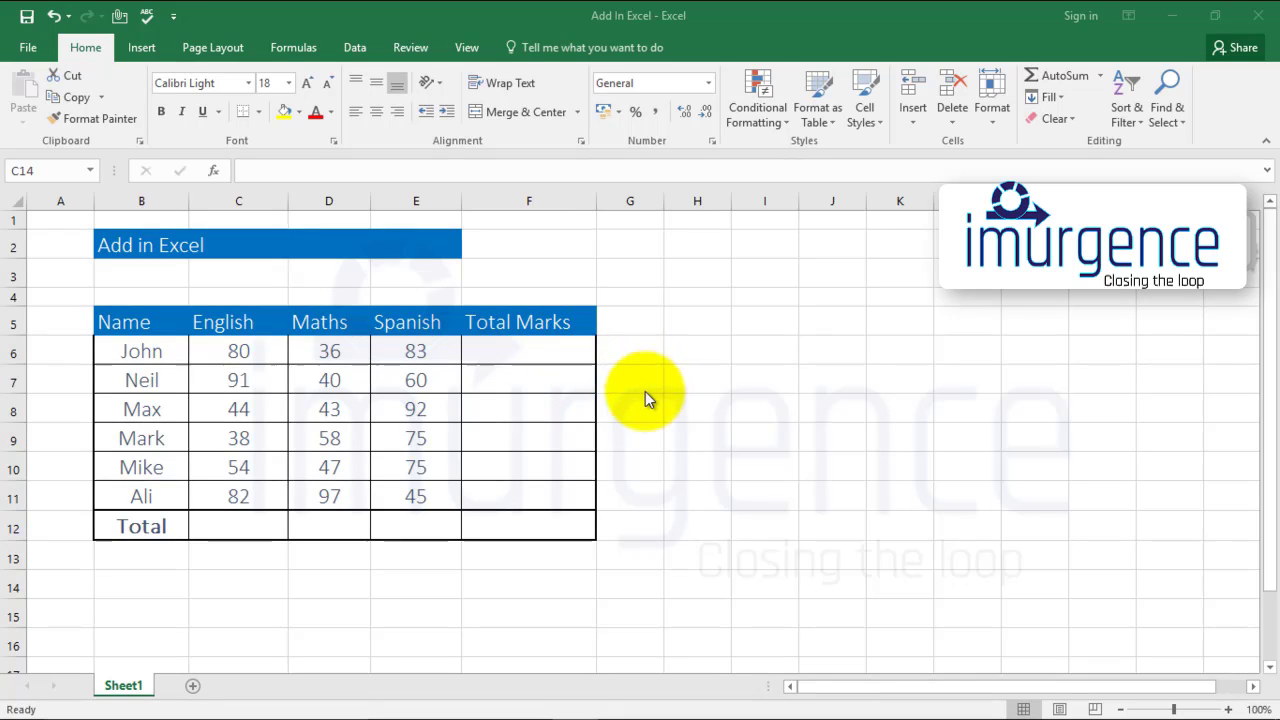
# Step: Enter =(C6+D6+E6) in F6 to add the first student's English, Maths and Spanish marks by cell reference
pyautogui.click(543, 351)
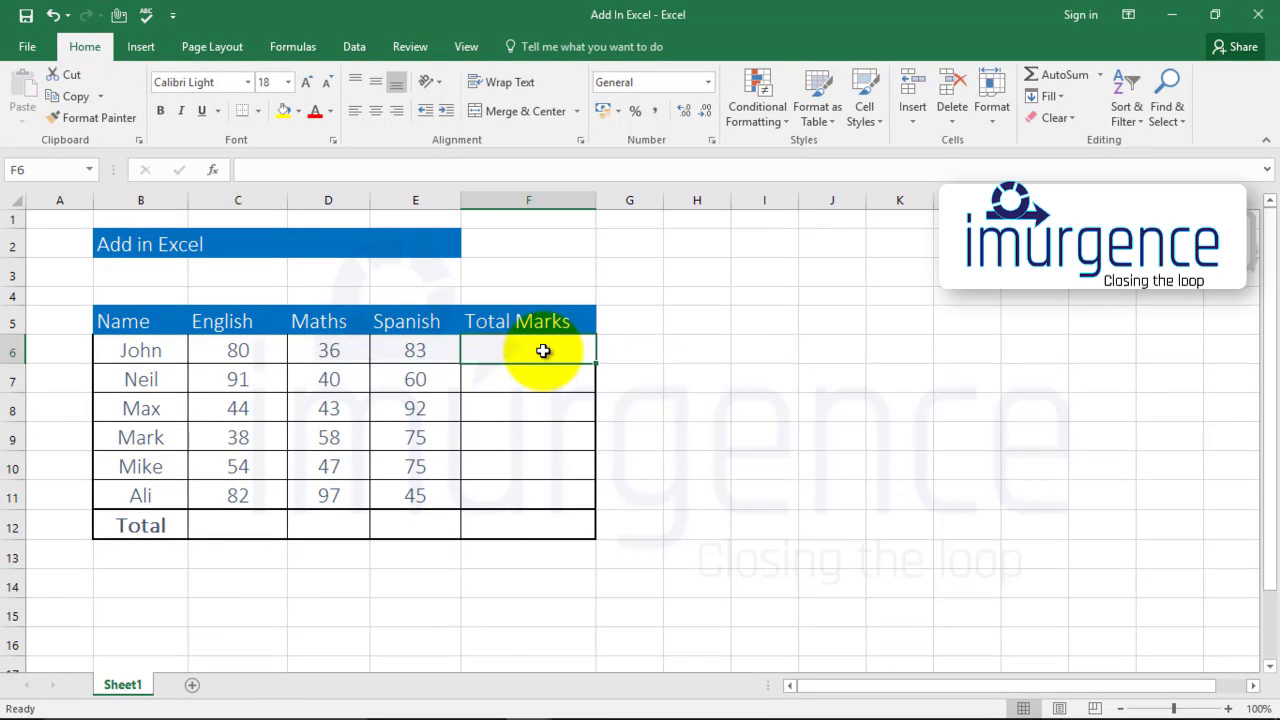
pyautogui.write('=')
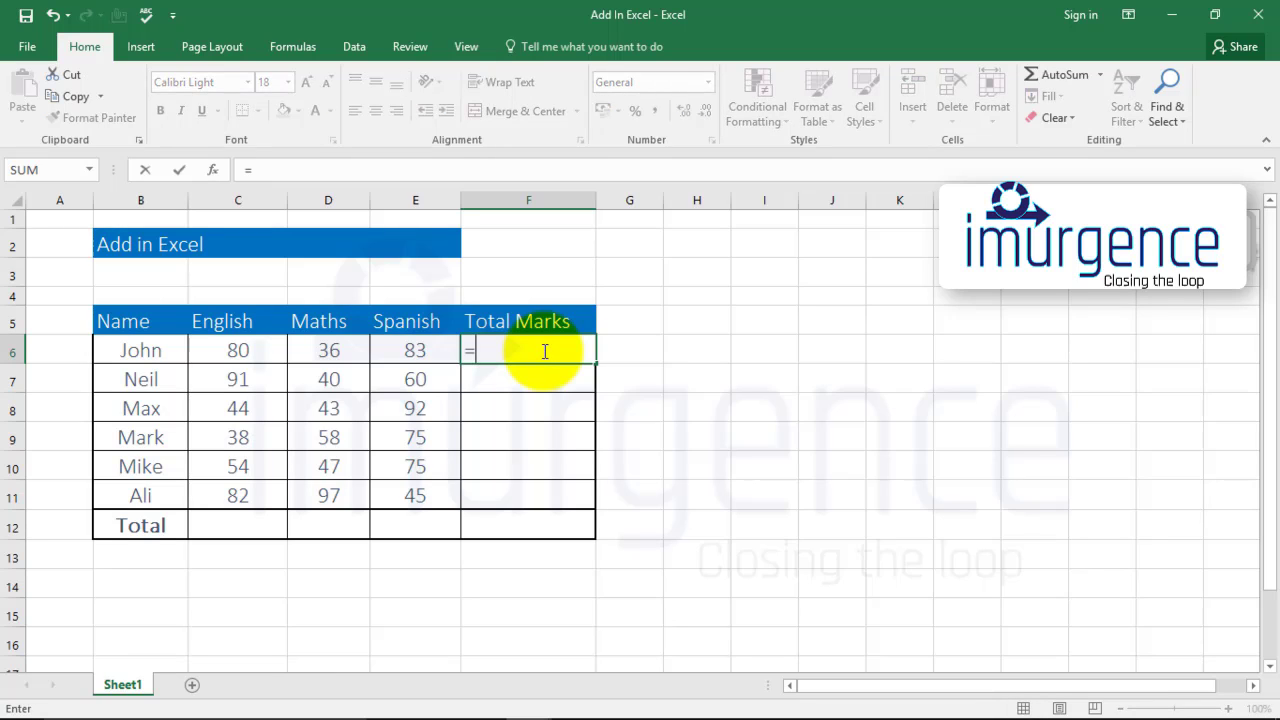
pyautogui.write('(')
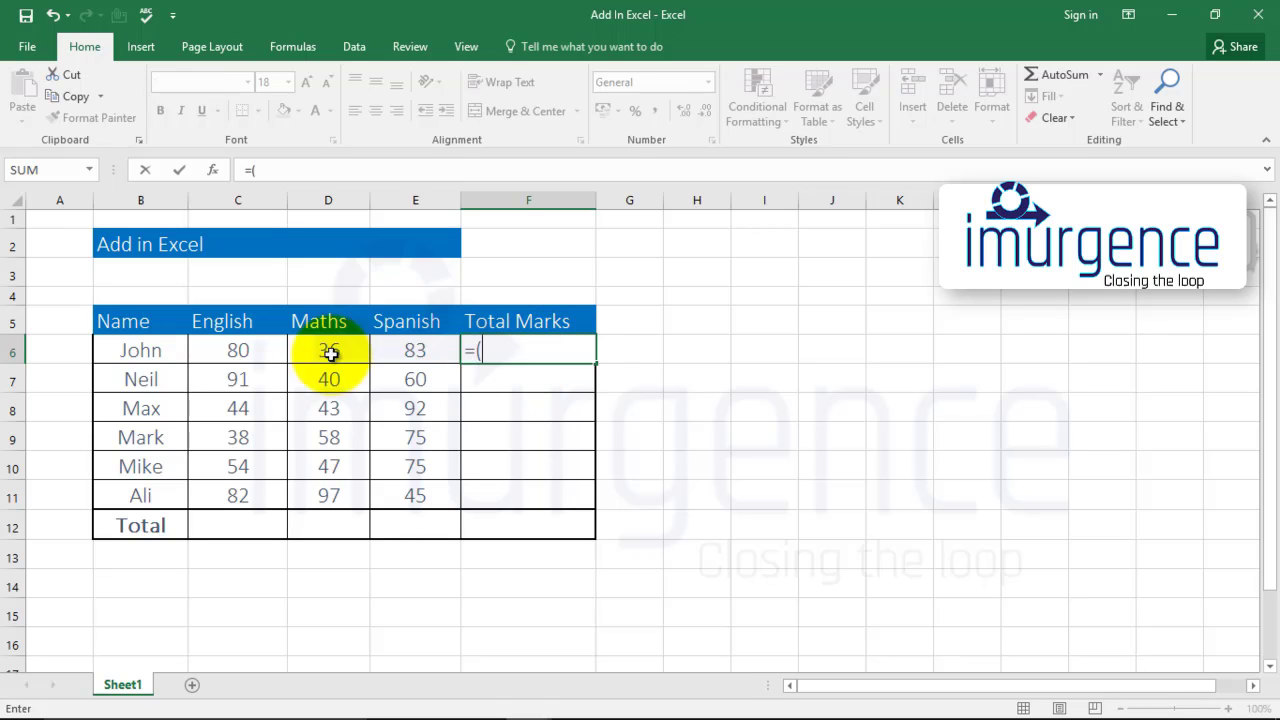
pyautogui.click(240, 351)
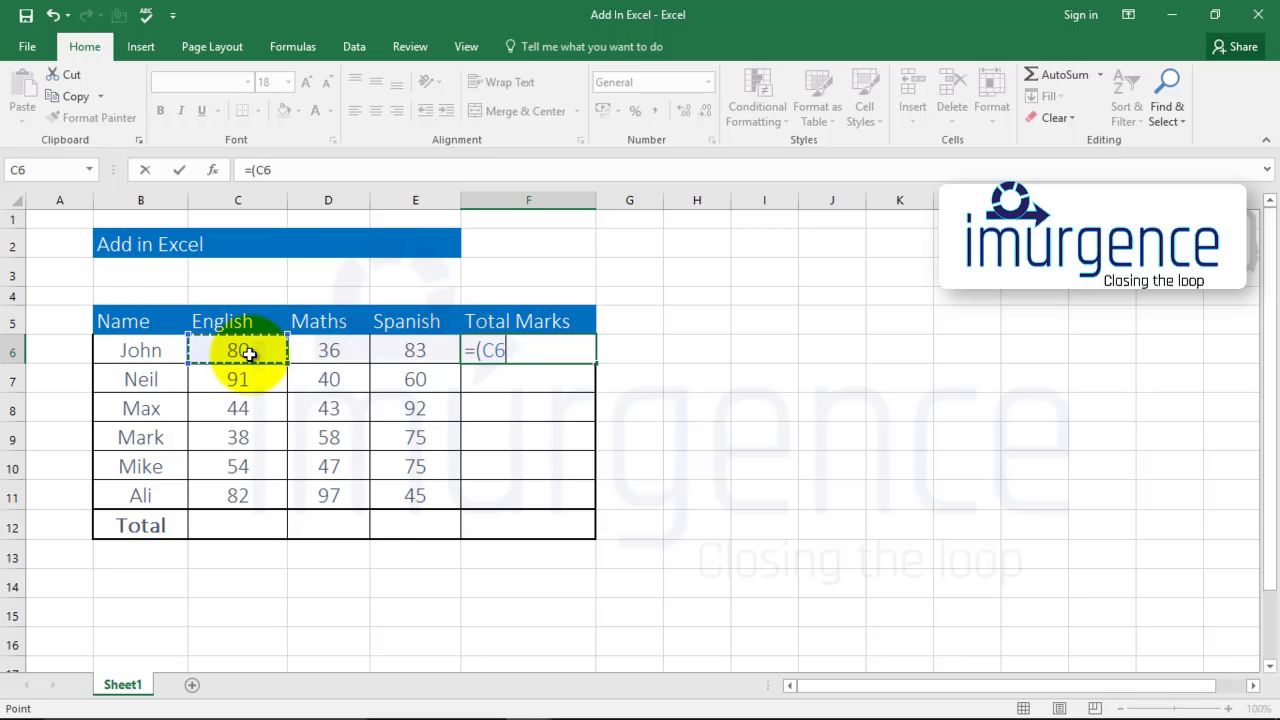
pyautogui.write('+')
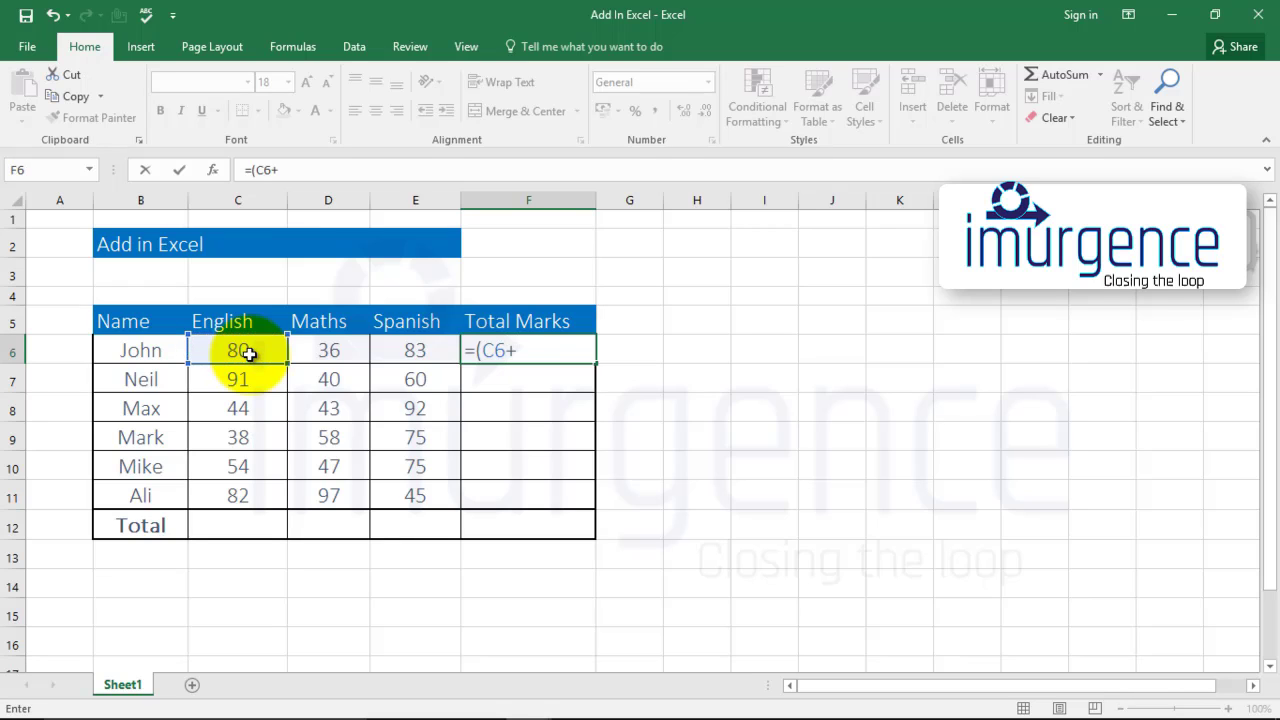
pyautogui.click(320, 351)
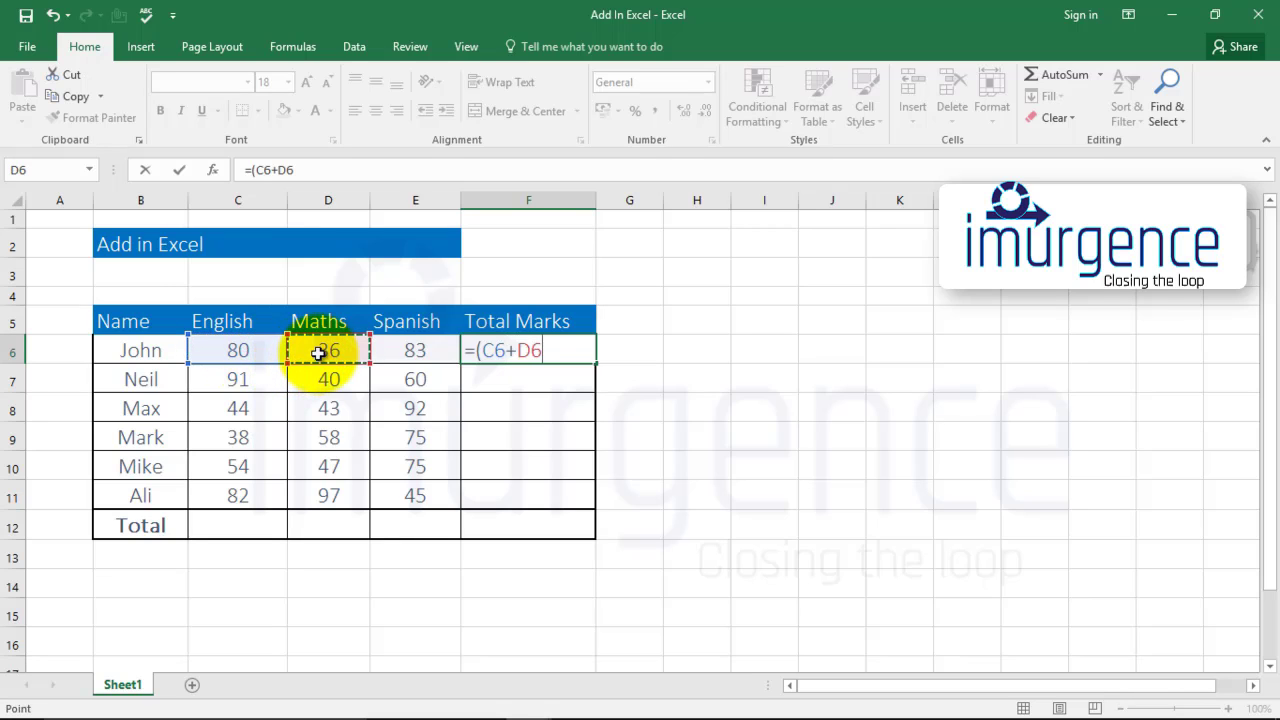
pyautogui.write('+')
pyautogui.click(400, 343)
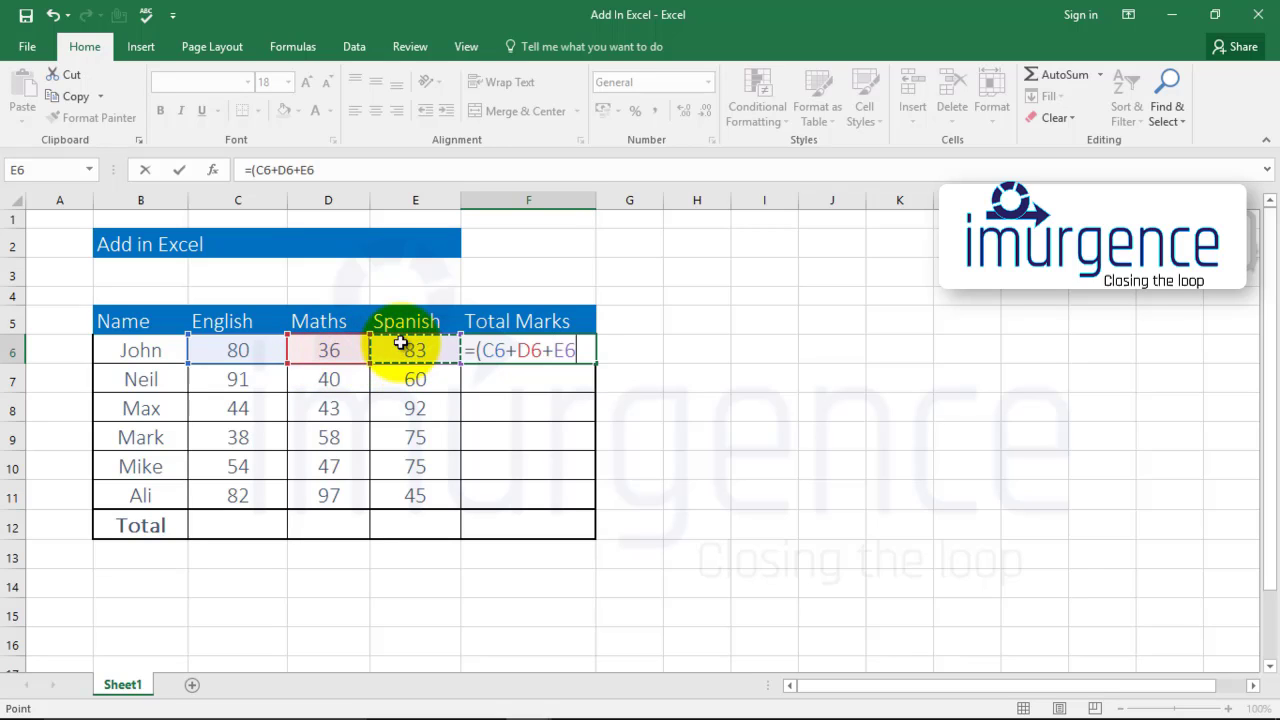
pyautogui.write(')')
pyautogui.press('Return')
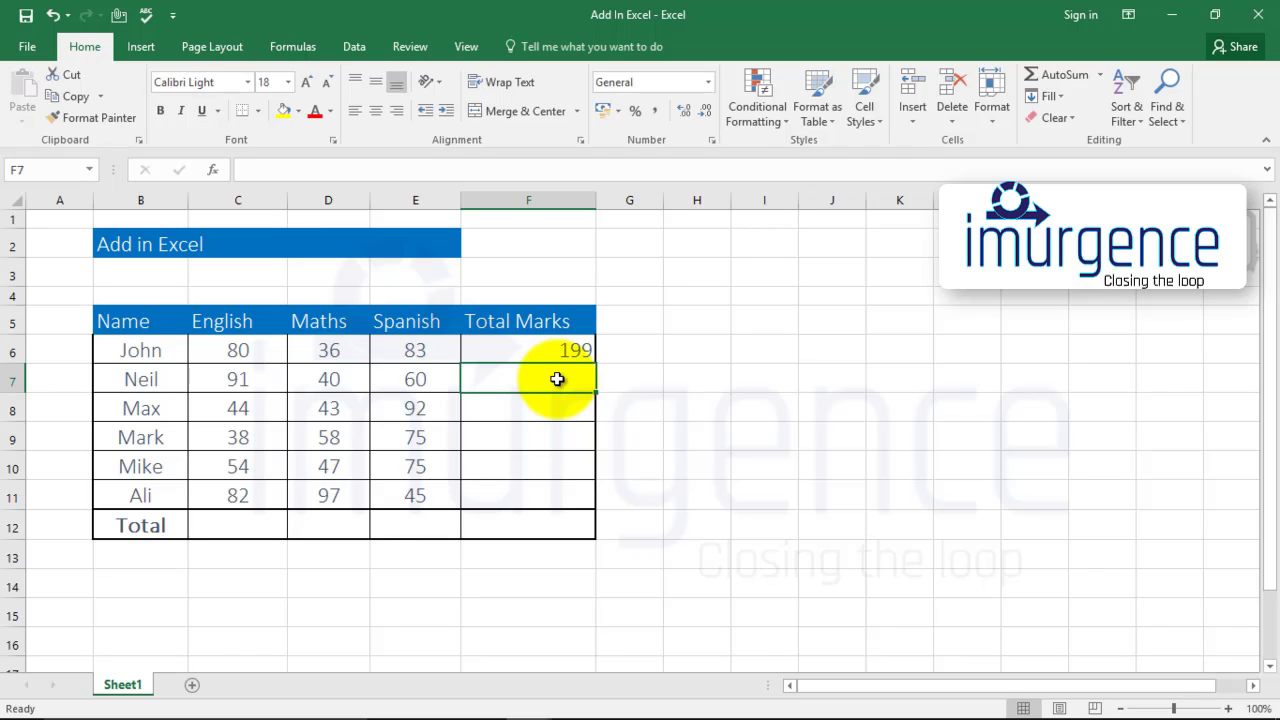
# Step: Enter =(91+40+60) in F7 to total the second student's marks from literal numbers
pyautogui.write('=')
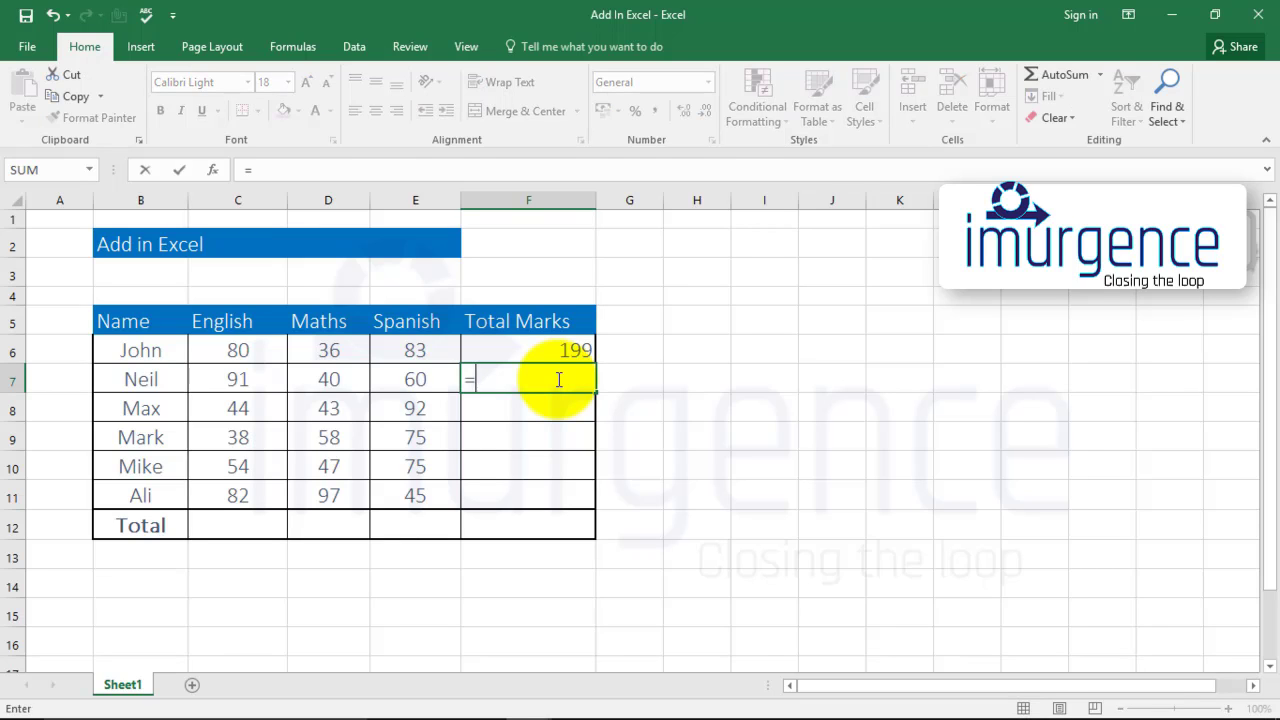
pyautogui.write('(91')
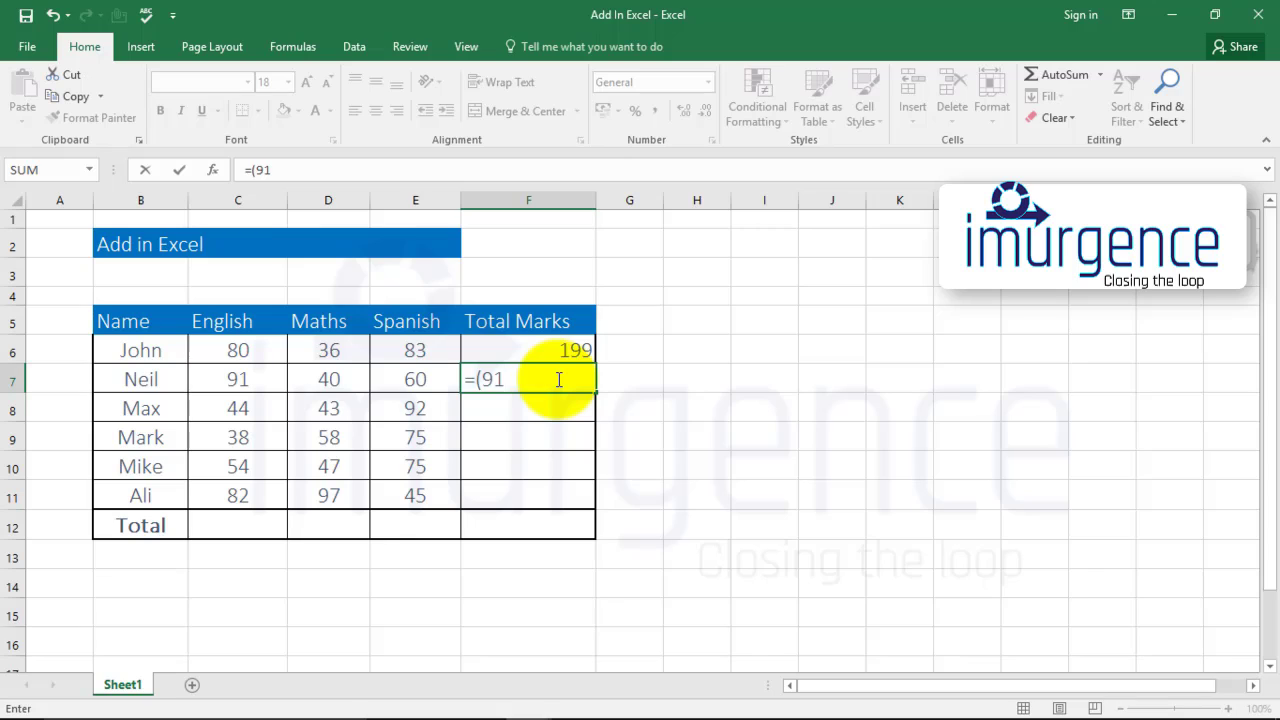
pyautogui.write('+40+60)')
pyautogui.press('Return')
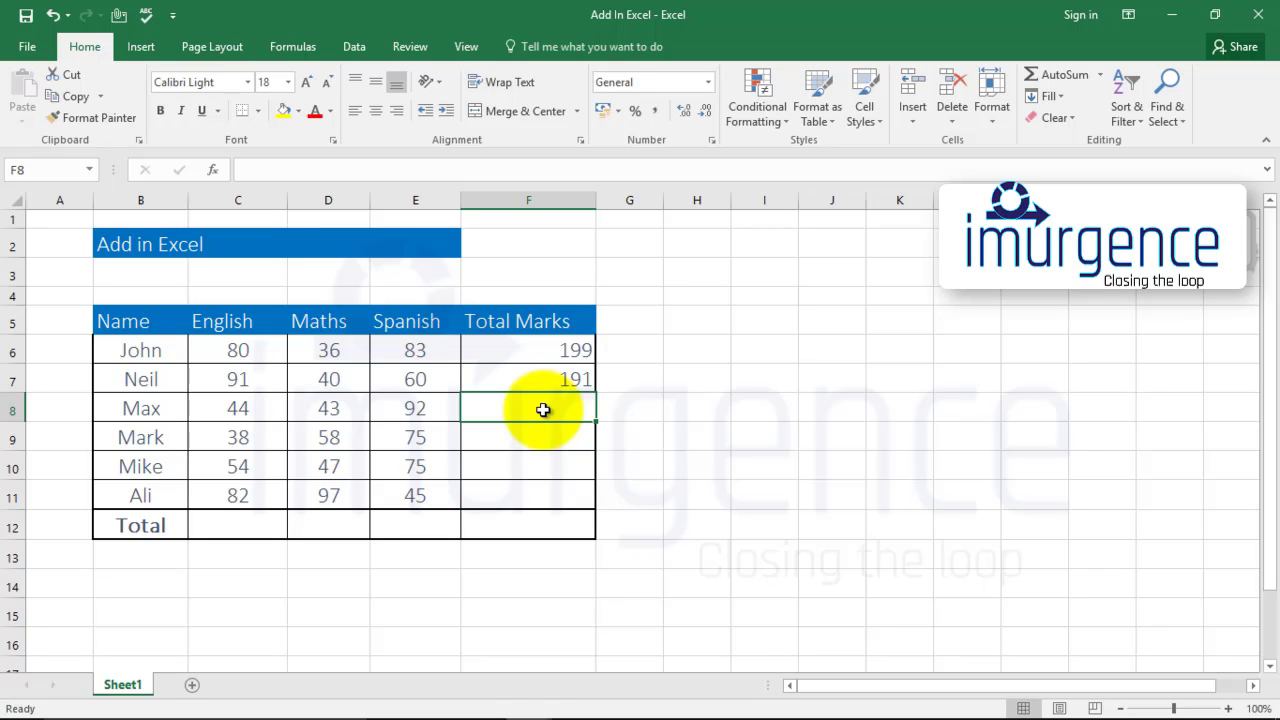
# Step: Enter =SUM(C8:E8) in F8, and total C9:E9 in F9 with AutoSum
pyautogui.write('=')
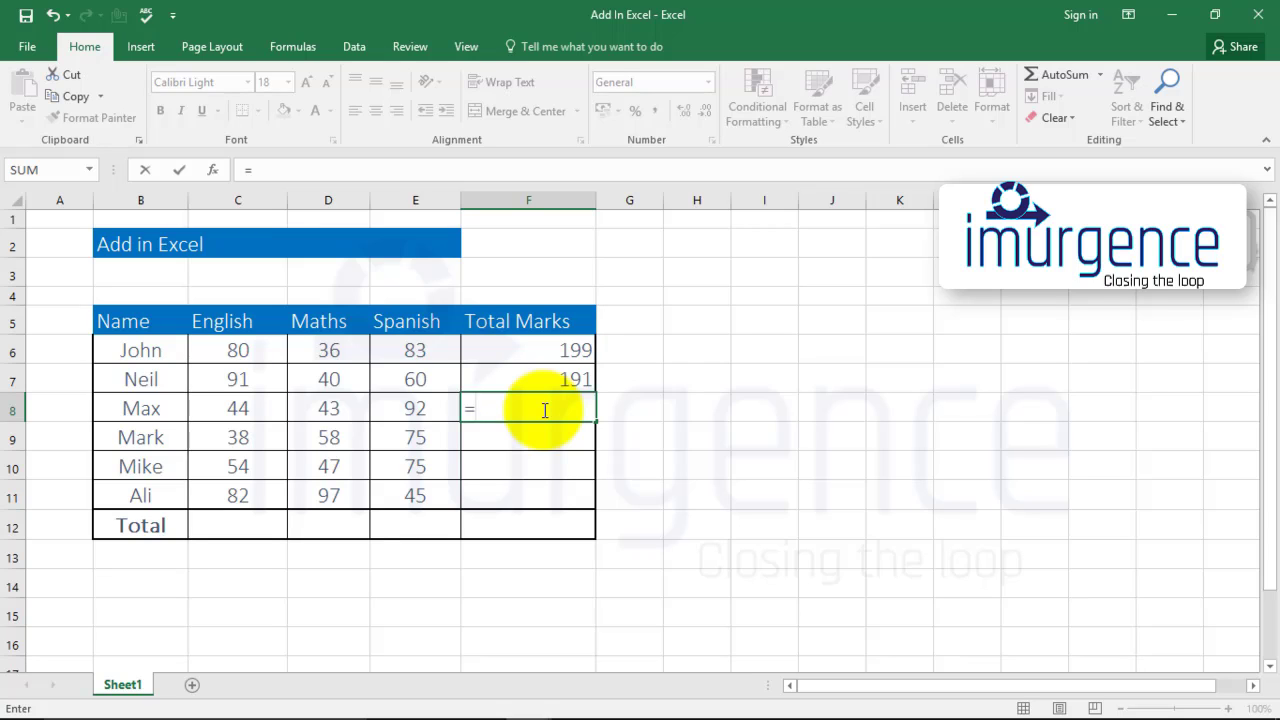
pyautogui.write('sum')
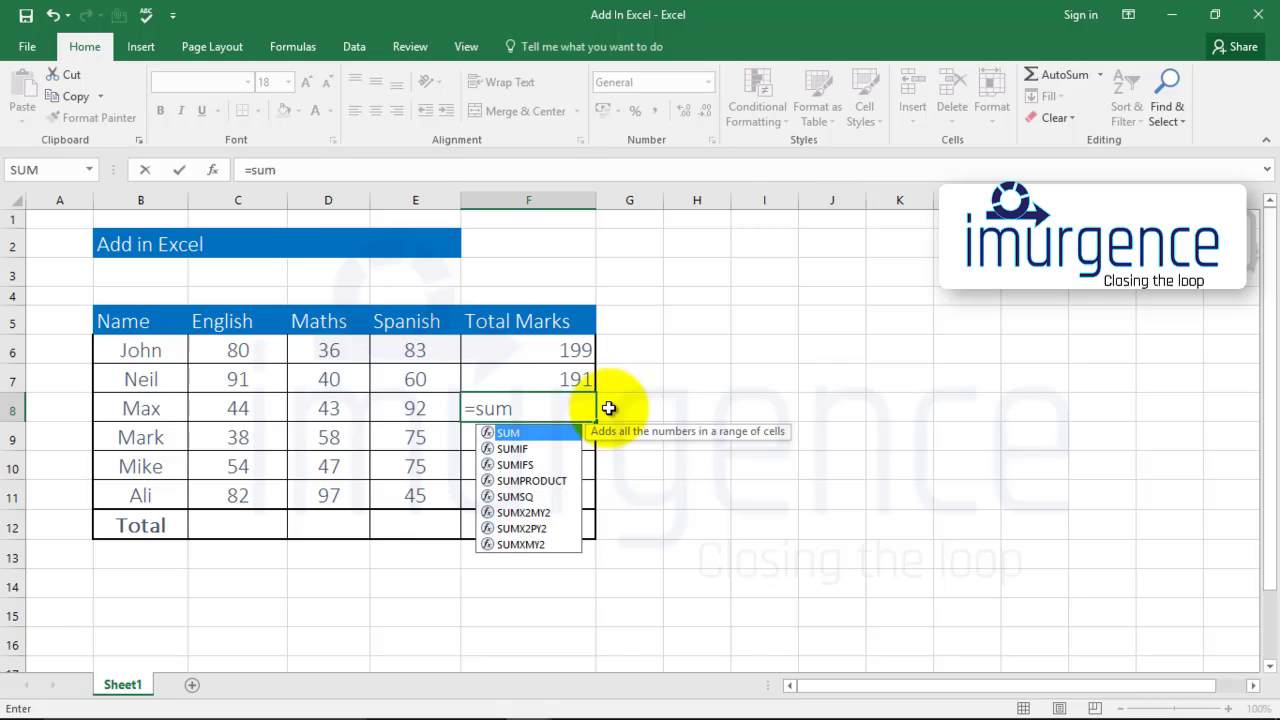
pyautogui.write('(')
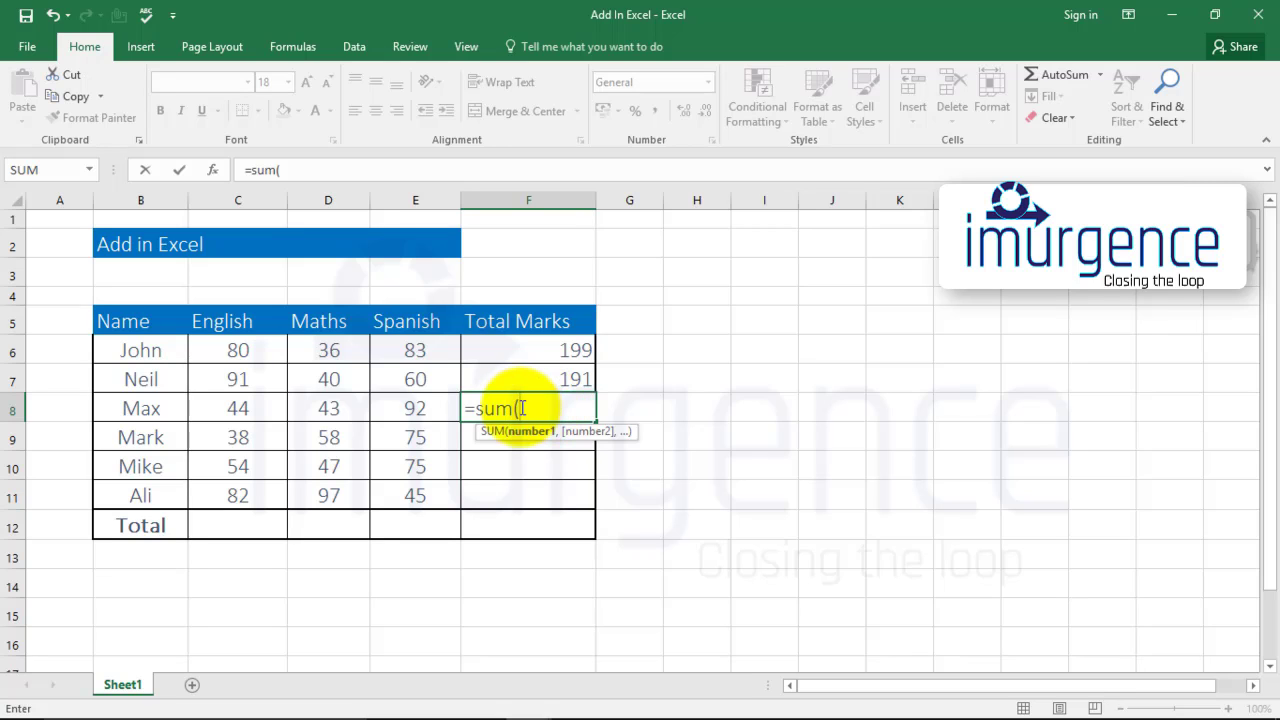
pyautogui.moveTo(240, 408); pyautogui.dragTo(405, 410)
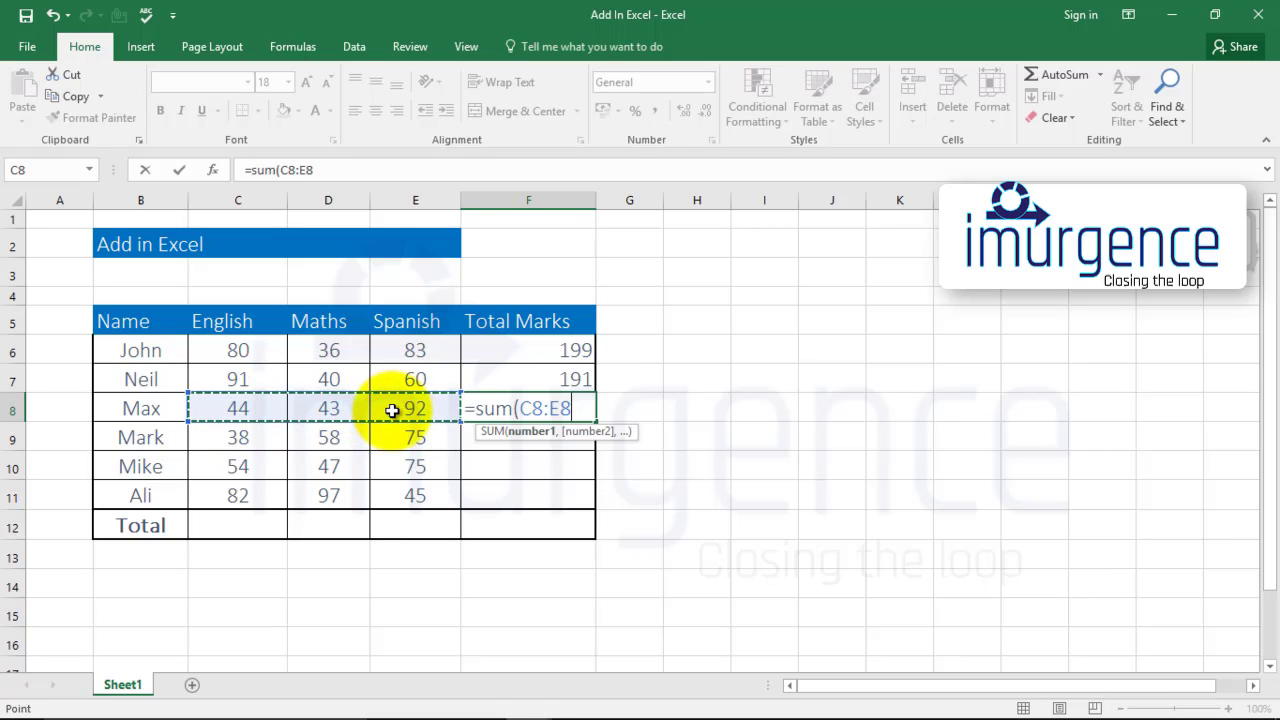
pyautogui.write(')')
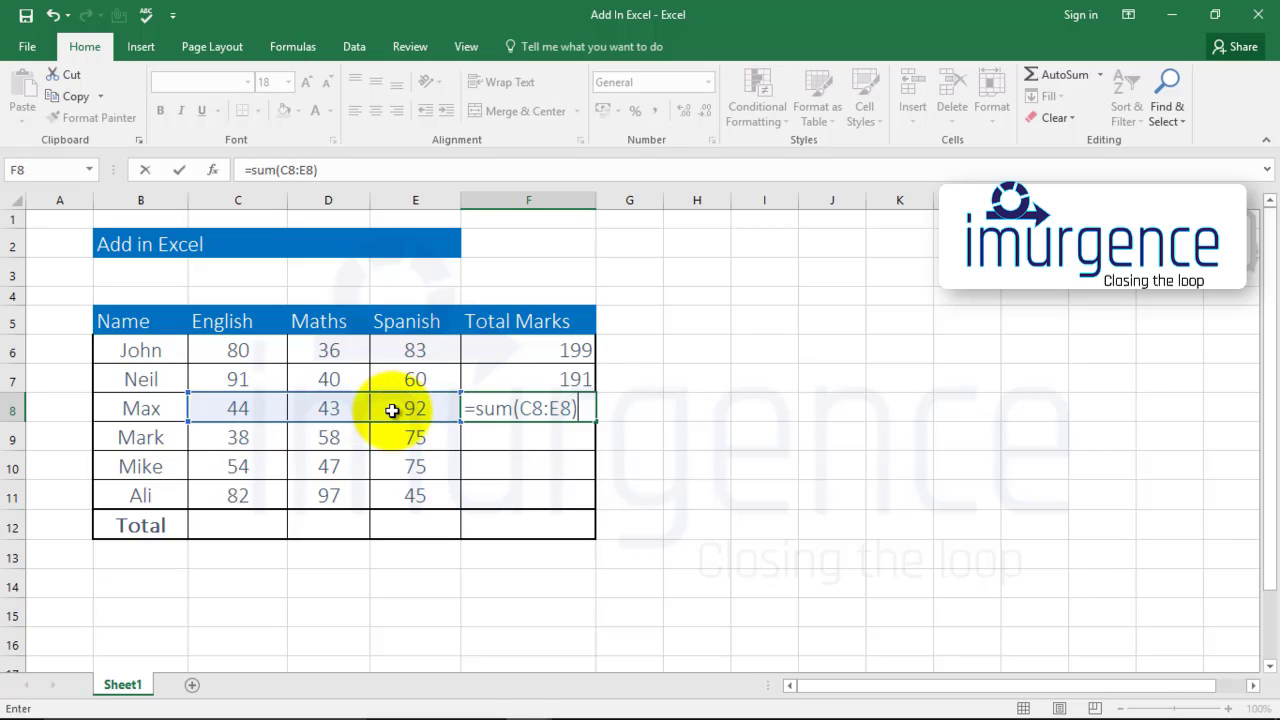
pyautogui.press('Return')
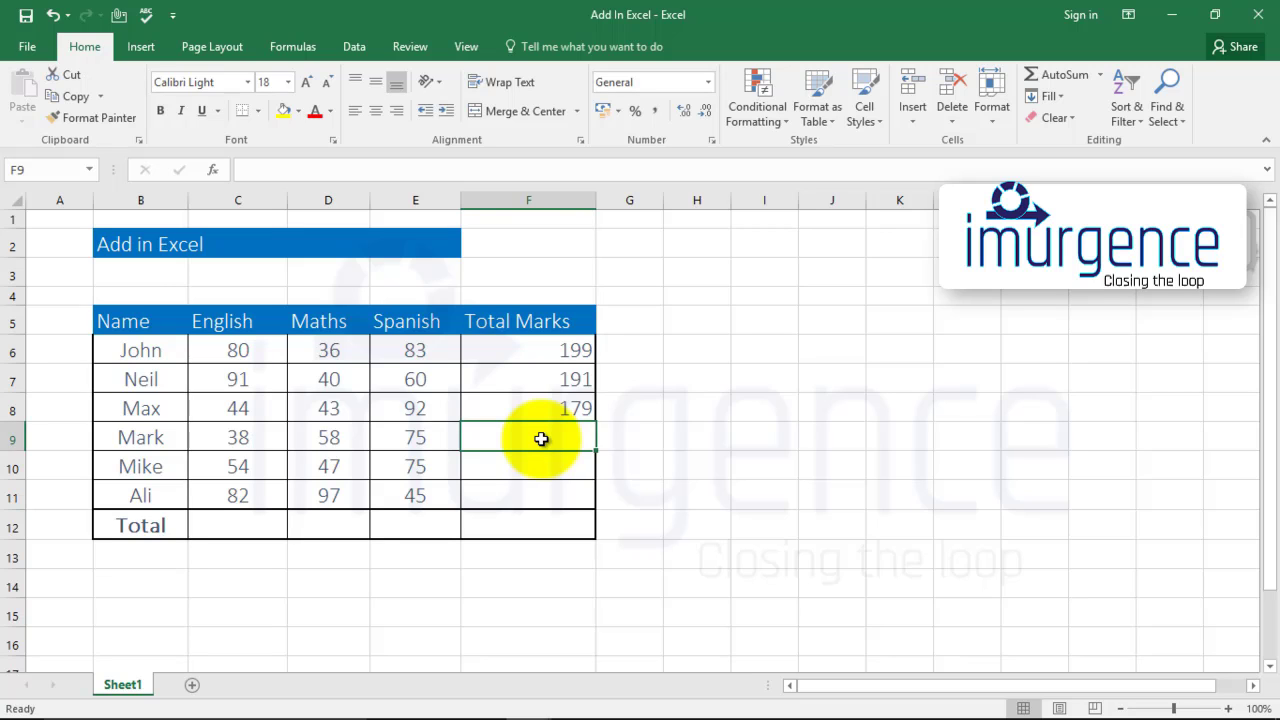
pyautogui.hotkey('alt', '=')
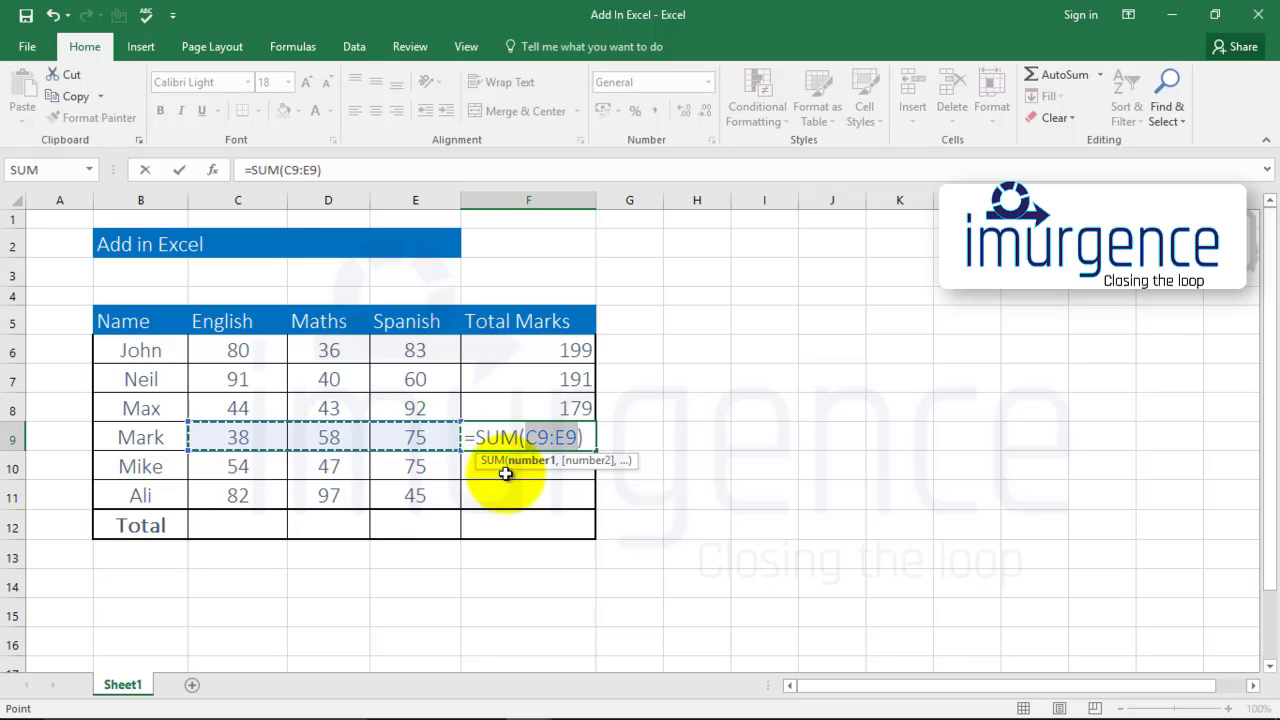
pyautogui.press('Return')
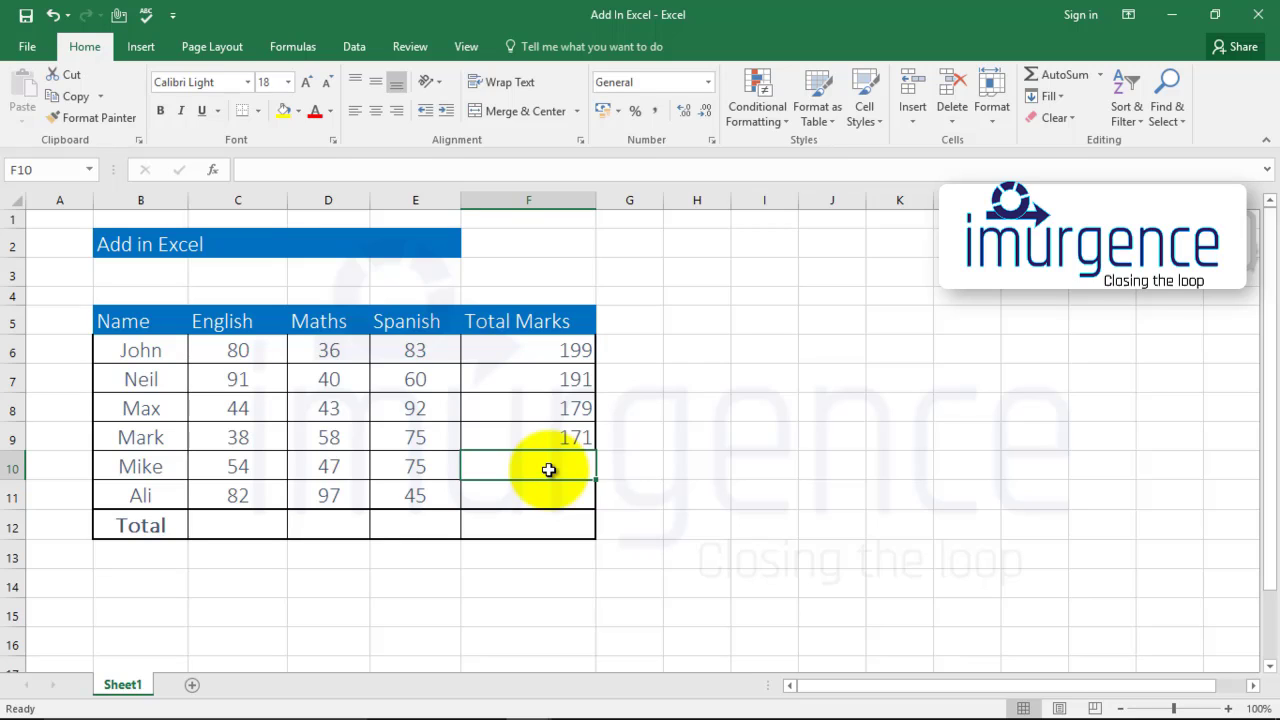
# Step: Enter =SUM(C6:C11,D6:D11,E6:E11) in F10 to add all three subject columns together
pyautogui.write('=sum')
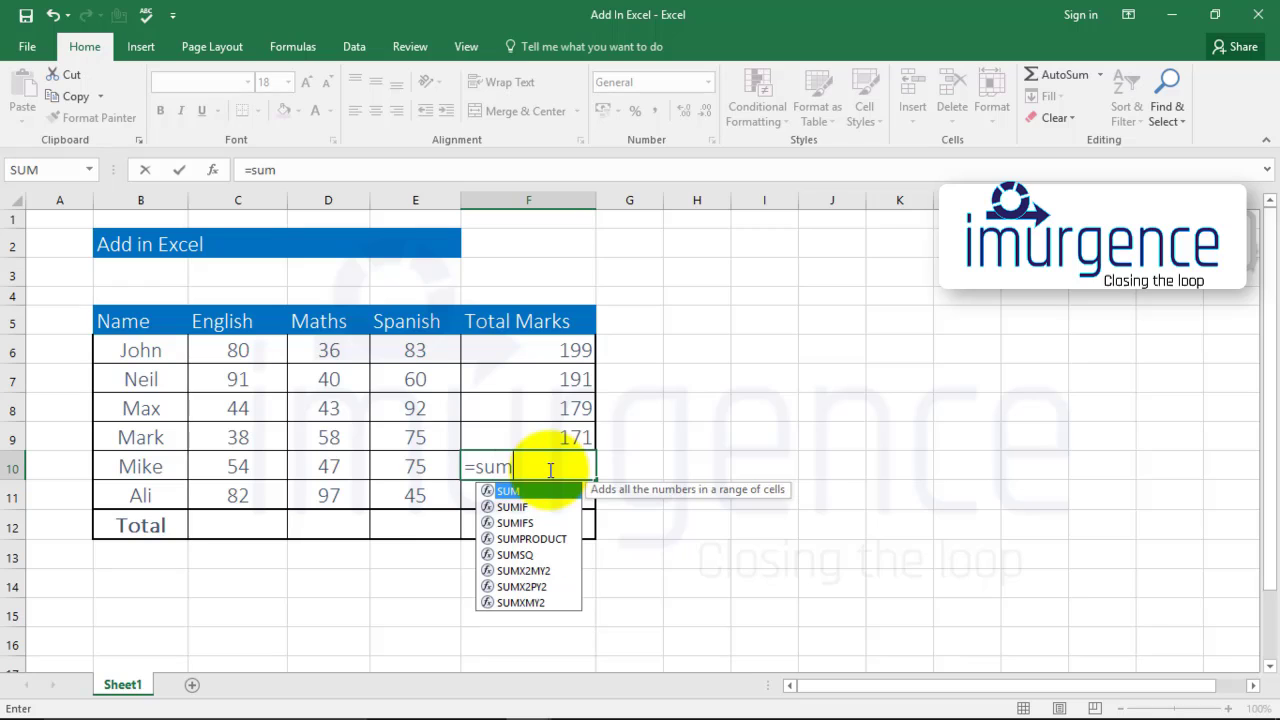
pyautogui.write('(')
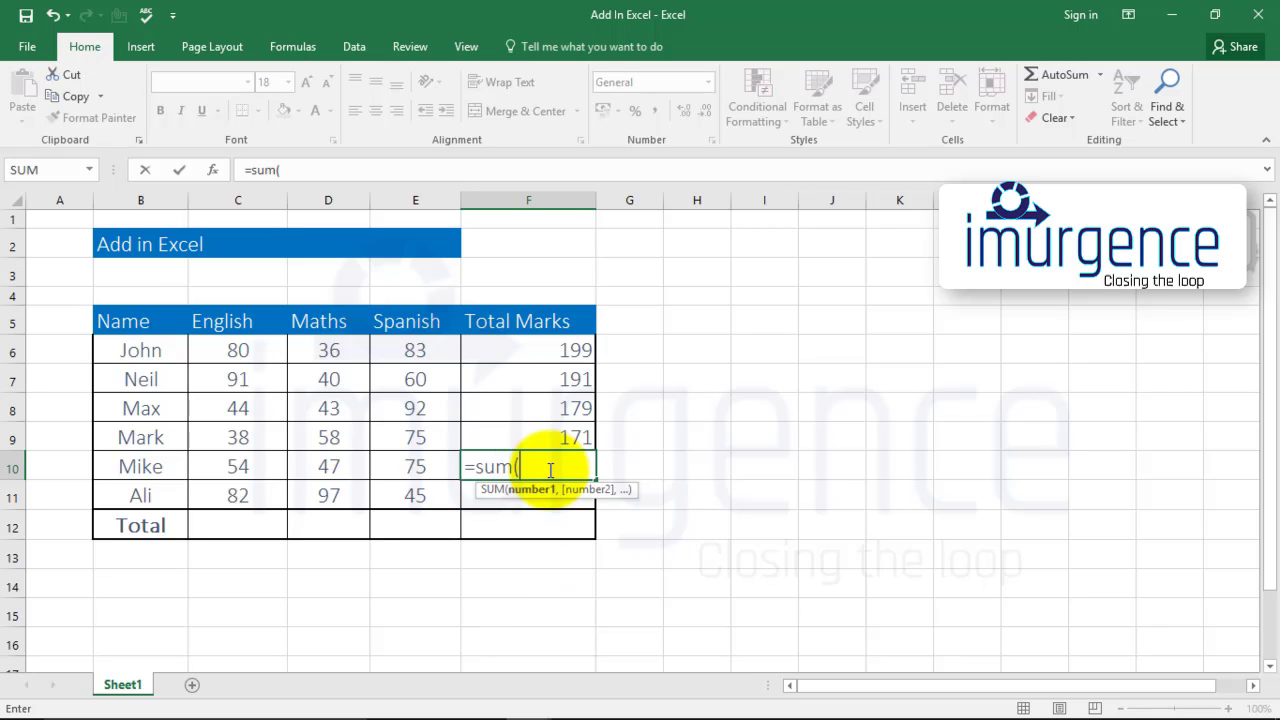
pyautogui.moveTo(238, 348); pyautogui.dragTo(243, 486)
pyautogui.write(',')
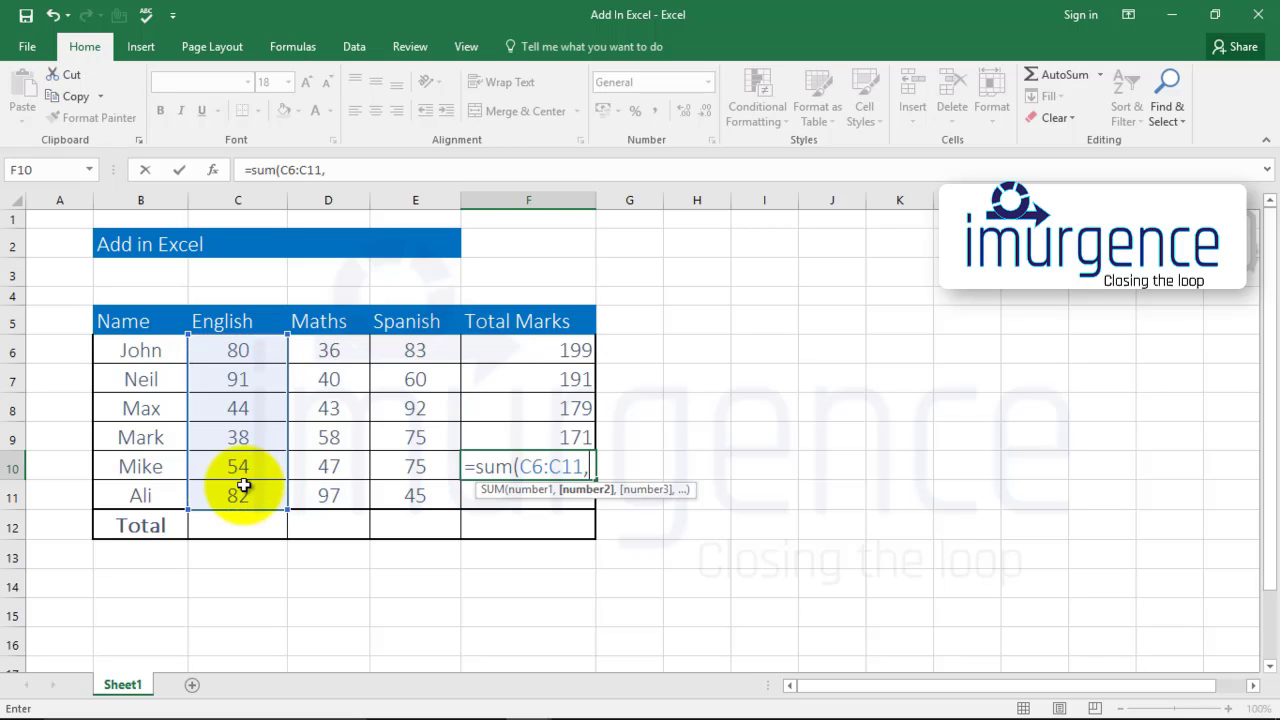
pyautogui.moveTo(297, 354); pyautogui.dragTo(329, 492)
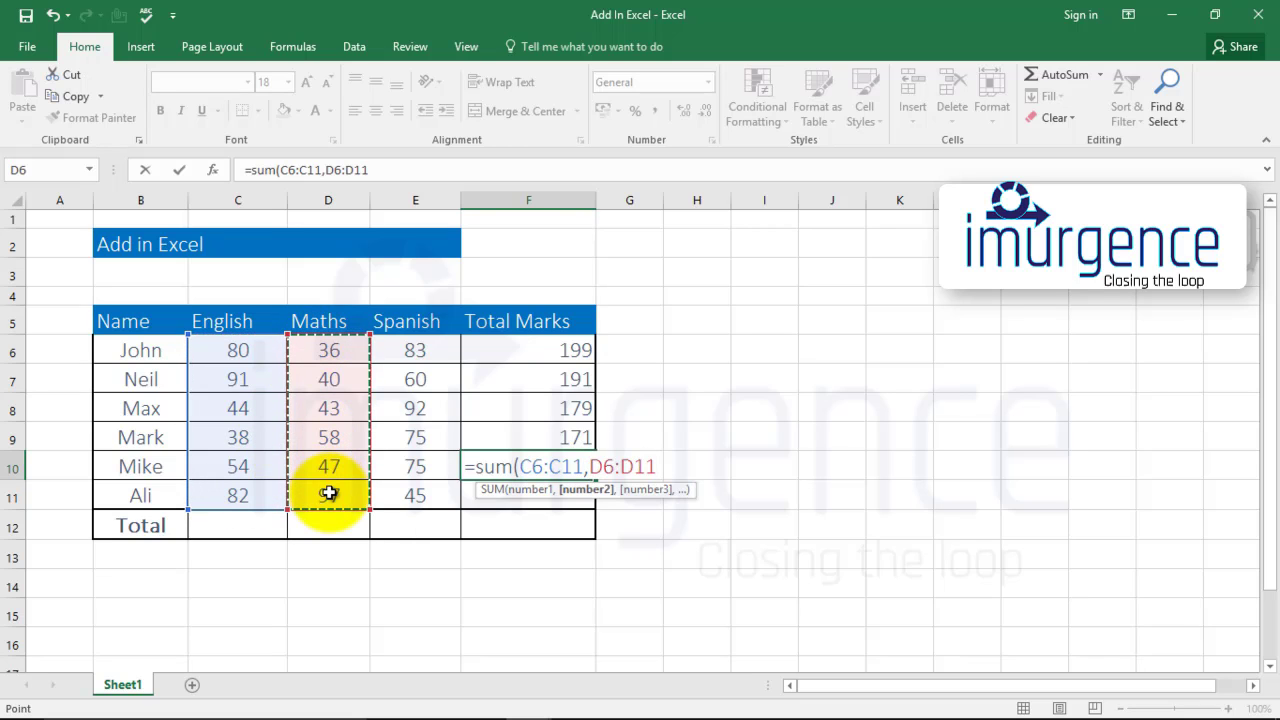
pyautogui.write(',')
pyautogui.moveTo(408, 348); pyautogui.dragTo(415, 495)
pyautogui.write(')')
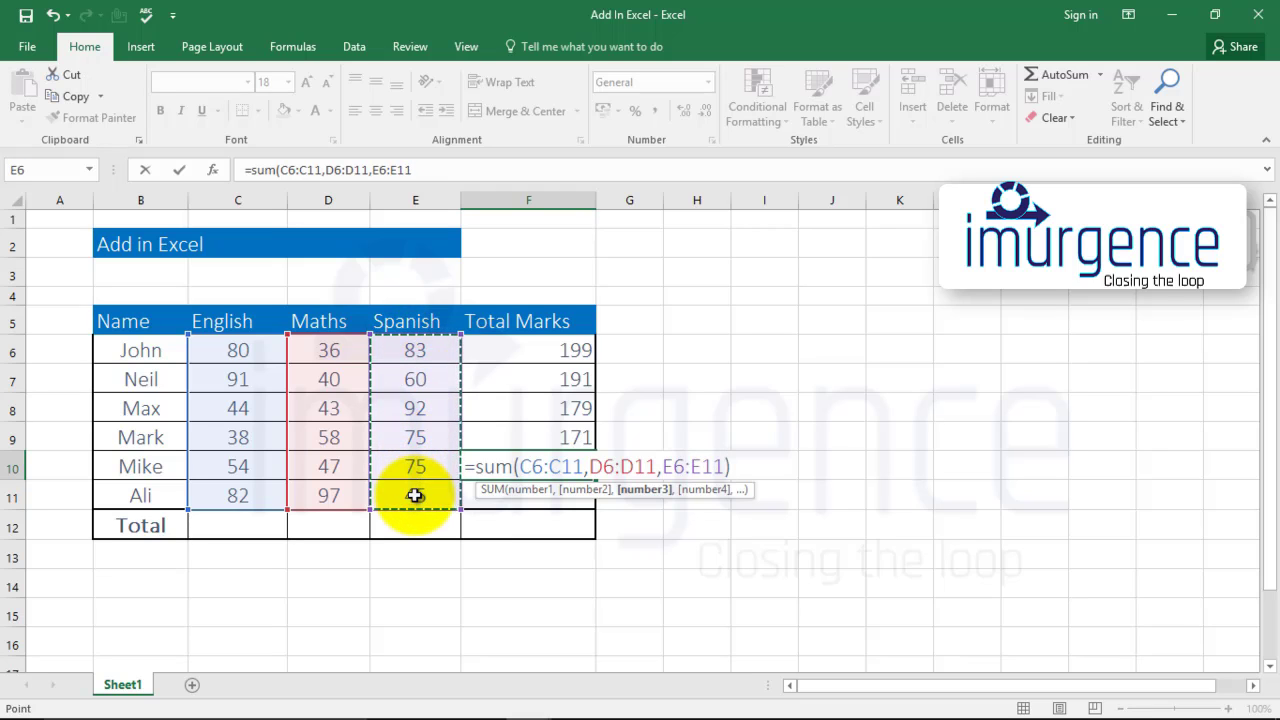
pyautogui.press('Return')
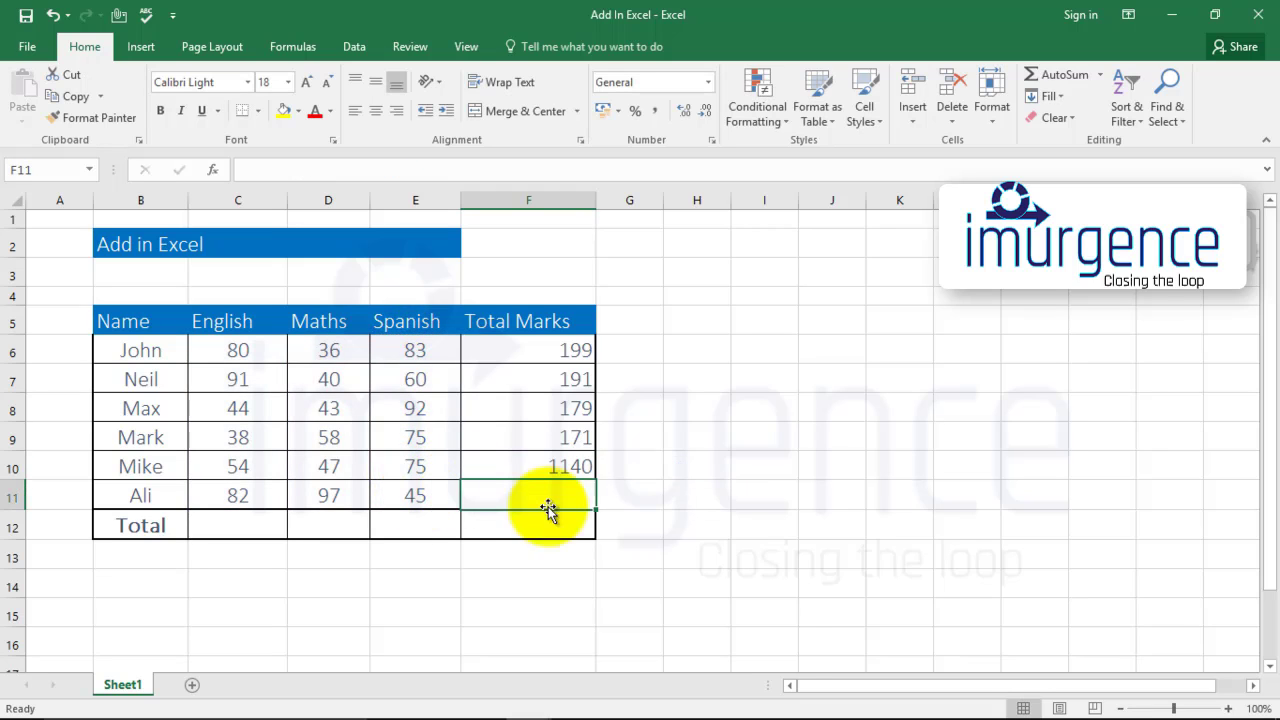
# Step: Clear the multi-range SUM formula from F10
pyautogui.click(572, 464)
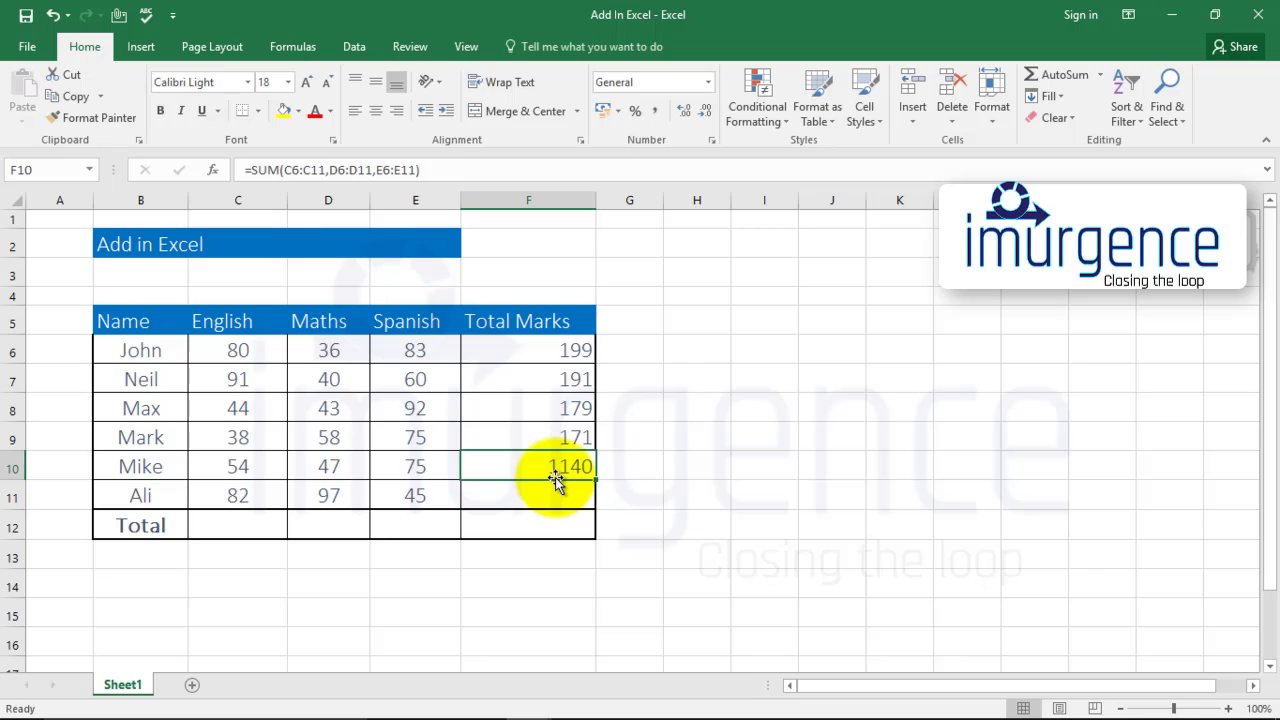
pyautogui.press('Delete')
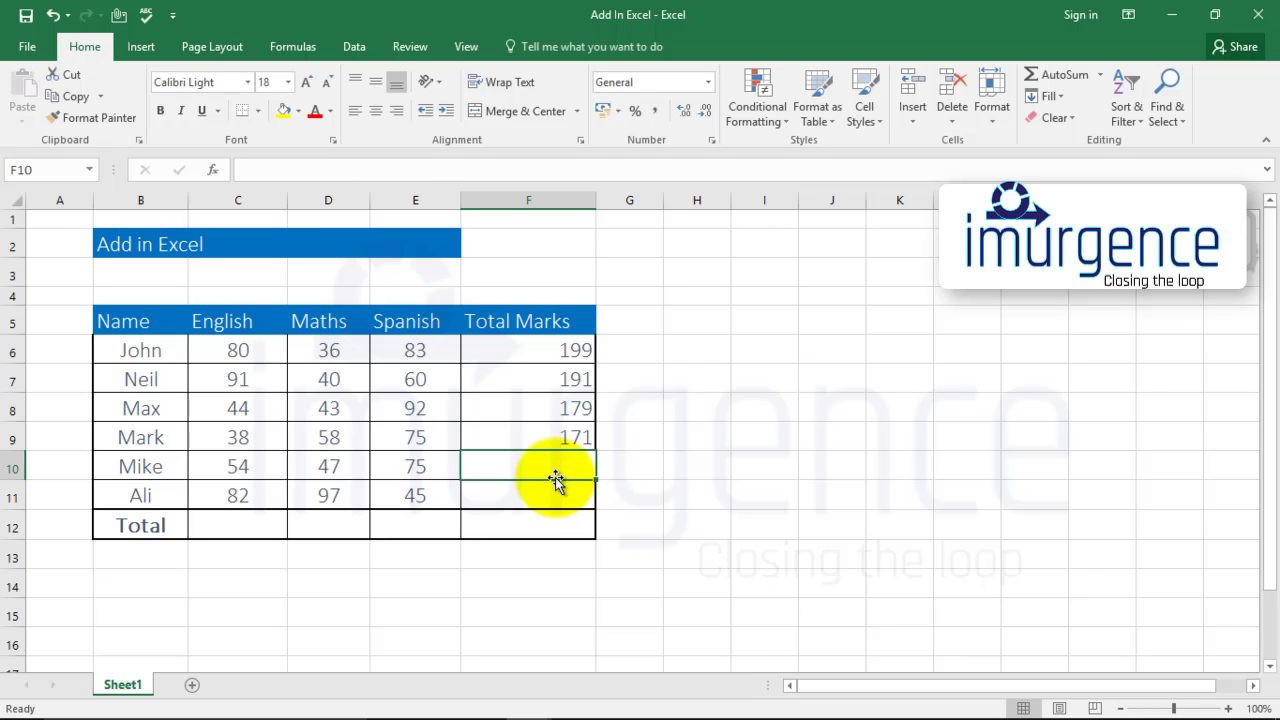
pyautogui.press('Down')
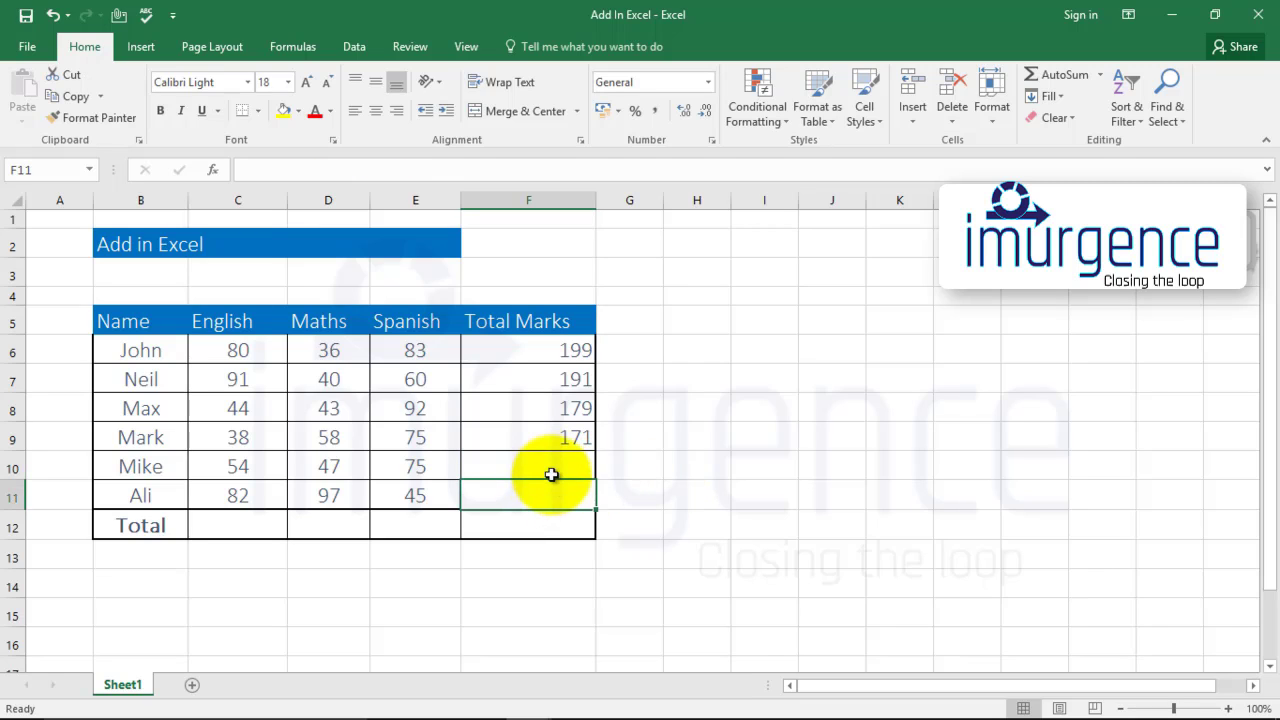
pyautogui.click(552, 473)
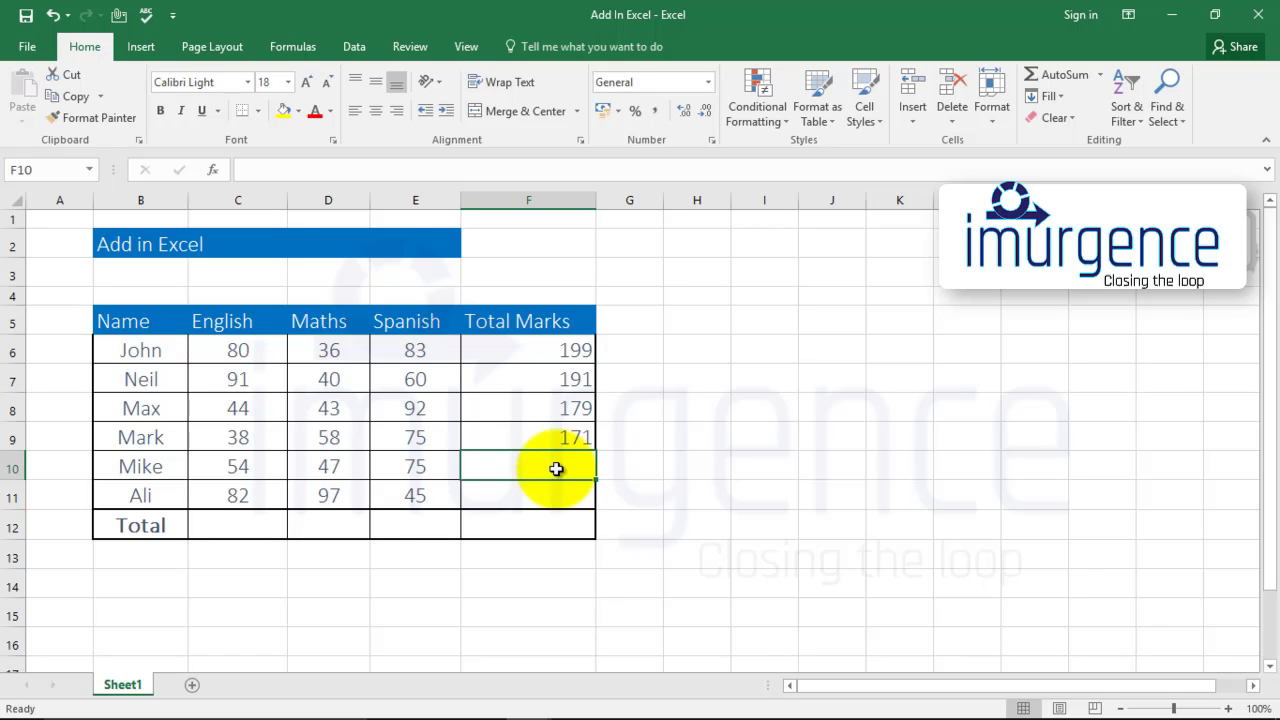
# Step: Total the English marks C6:C11 in C12 of the Total row with AutoSum
pyautogui.click(258, 526)
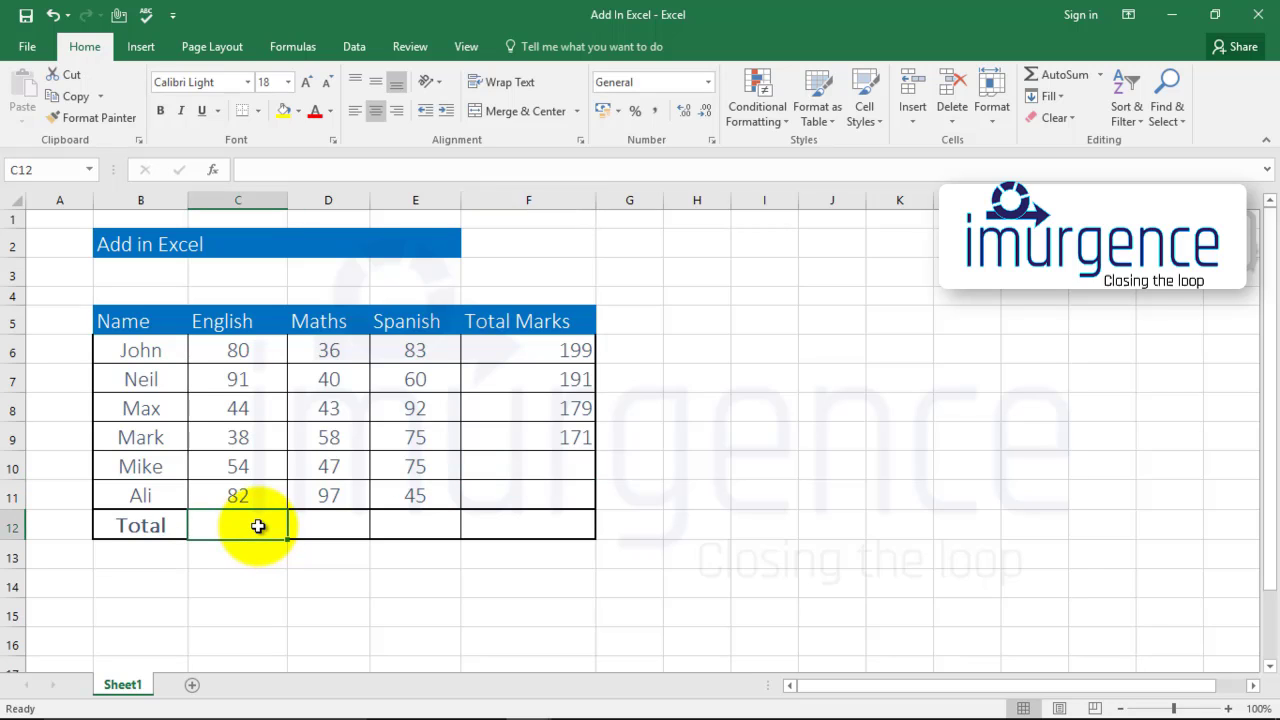
pyautogui.hotkey('alt', '=')
pyautogui.press('Return')
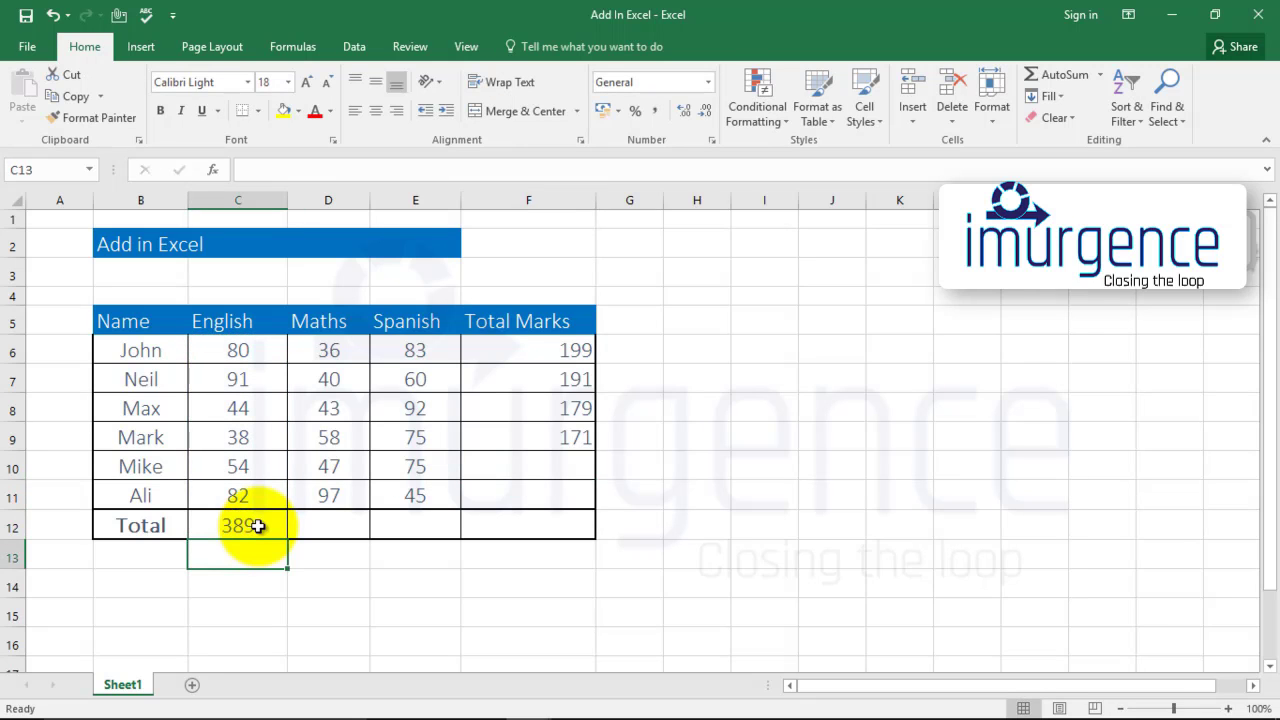
pyautogui.click(258, 526)
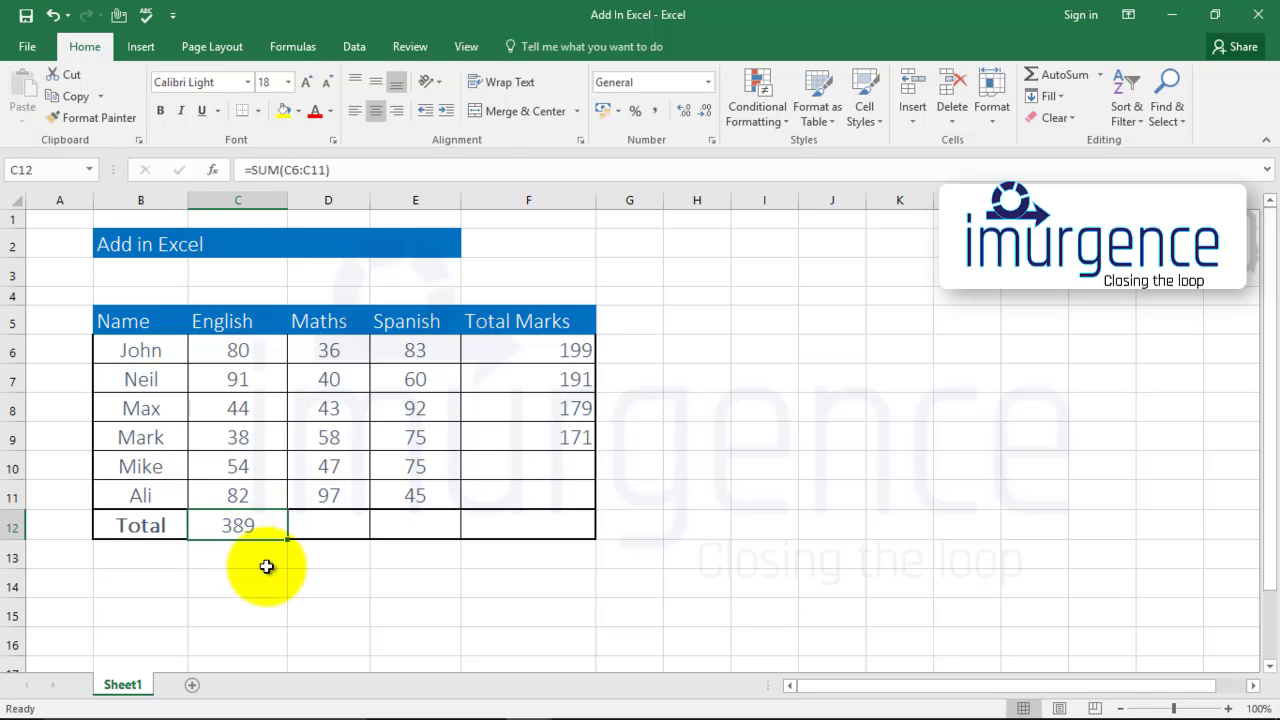
pyautogui.hotkey('ctrl', 'c')
pyautogui.click(254, 549)
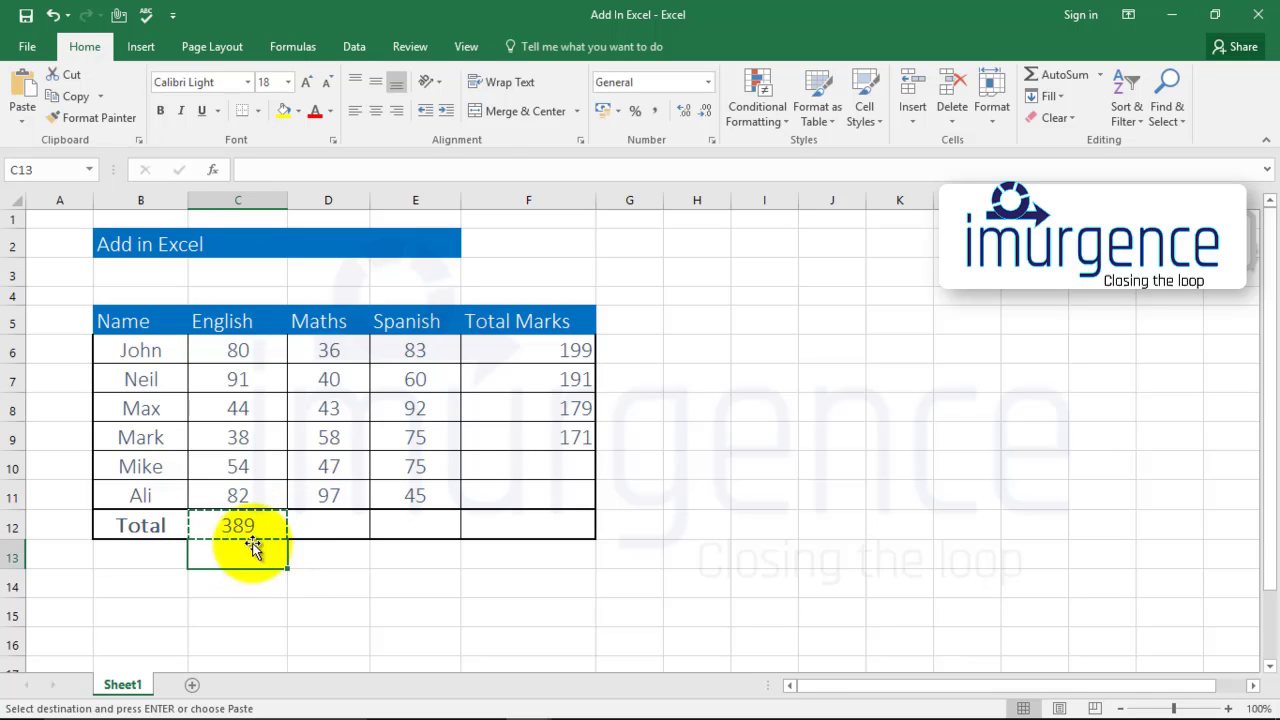
# Step: Copy the English total formula from C12 into D12 to total the Maths marks, and end the copy mode
pyautogui.click(250, 524)
pyautogui.press('Escape')
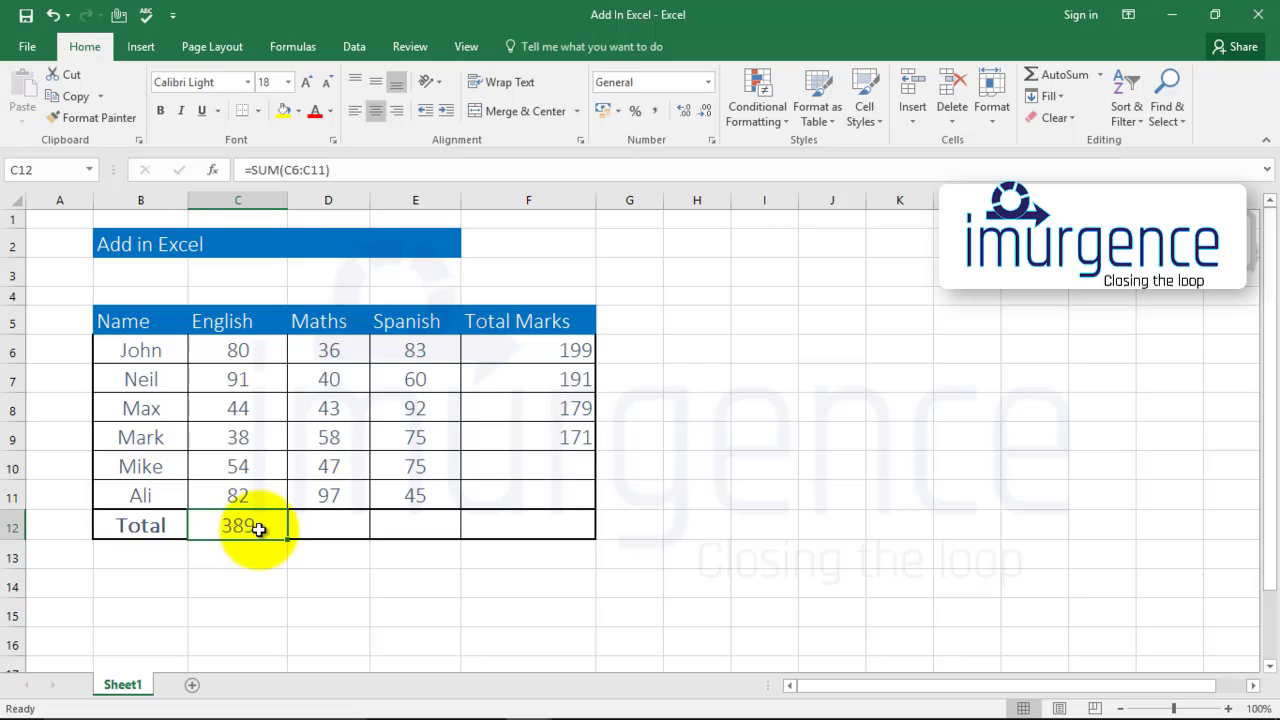
pyautogui.hotkey('ctrl', 'c')
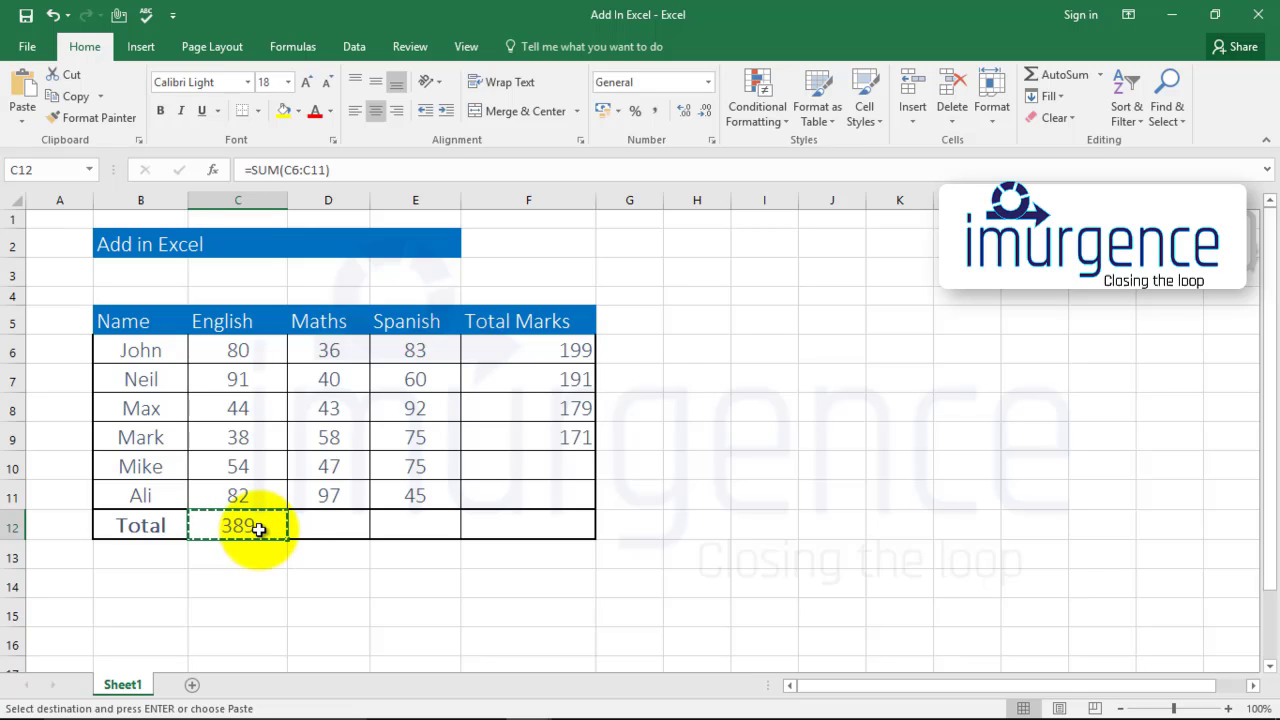
pyautogui.click(314, 527)
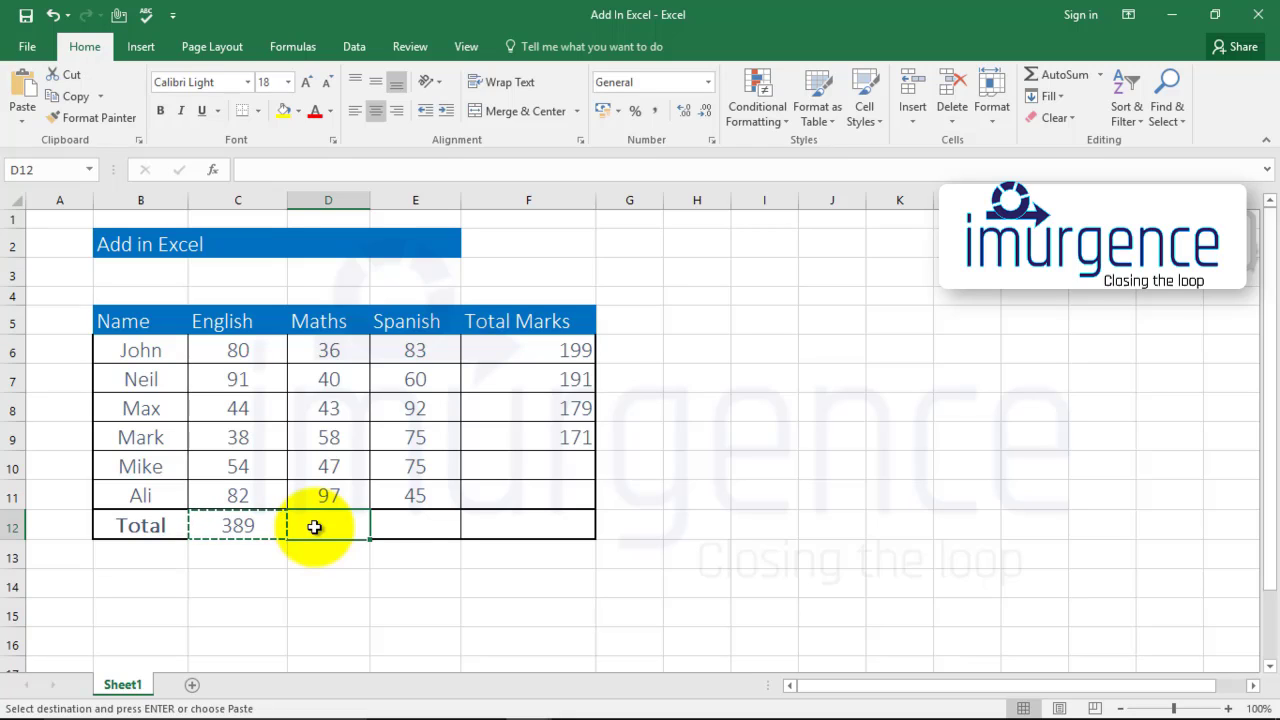
pyautogui.hotkey('ctrl', 'v')
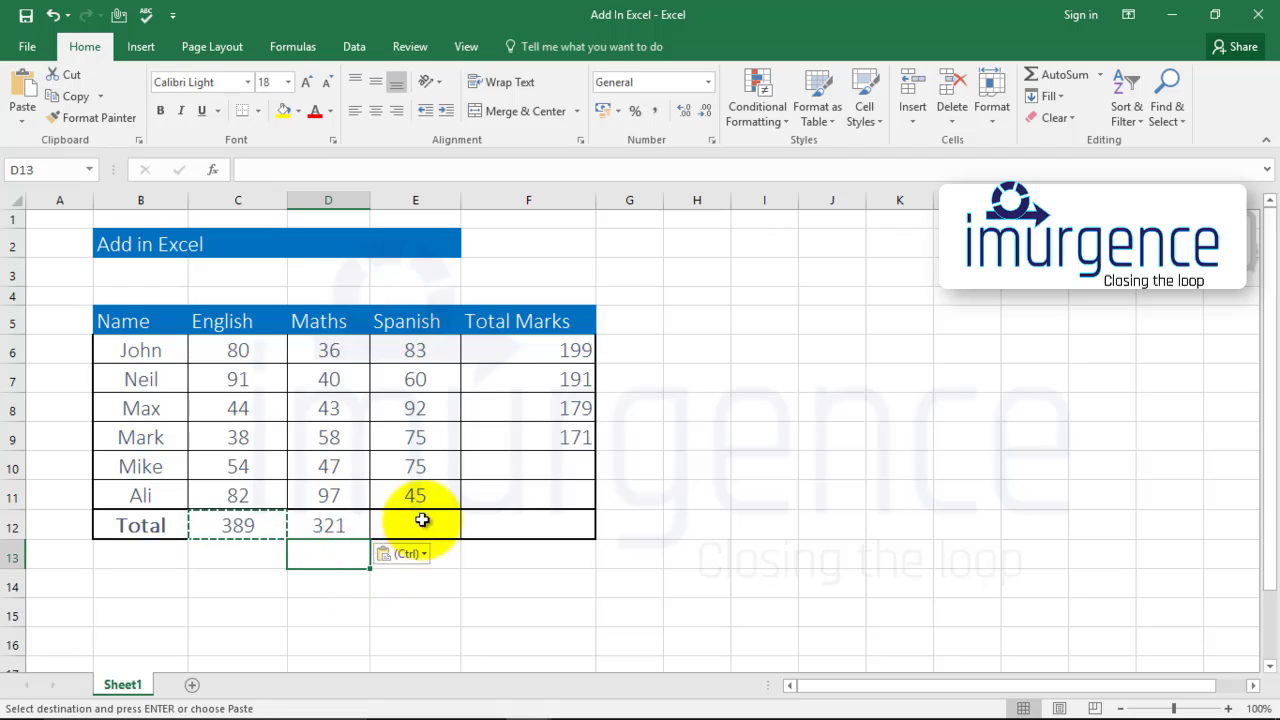
pyautogui.click(415, 522)
pyautogui.press('Escape')
# Step: Copy the Maths SUM formula from D12 and paste it normally into E12 to total the Spanish marks
pyautogui.click(332, 528)
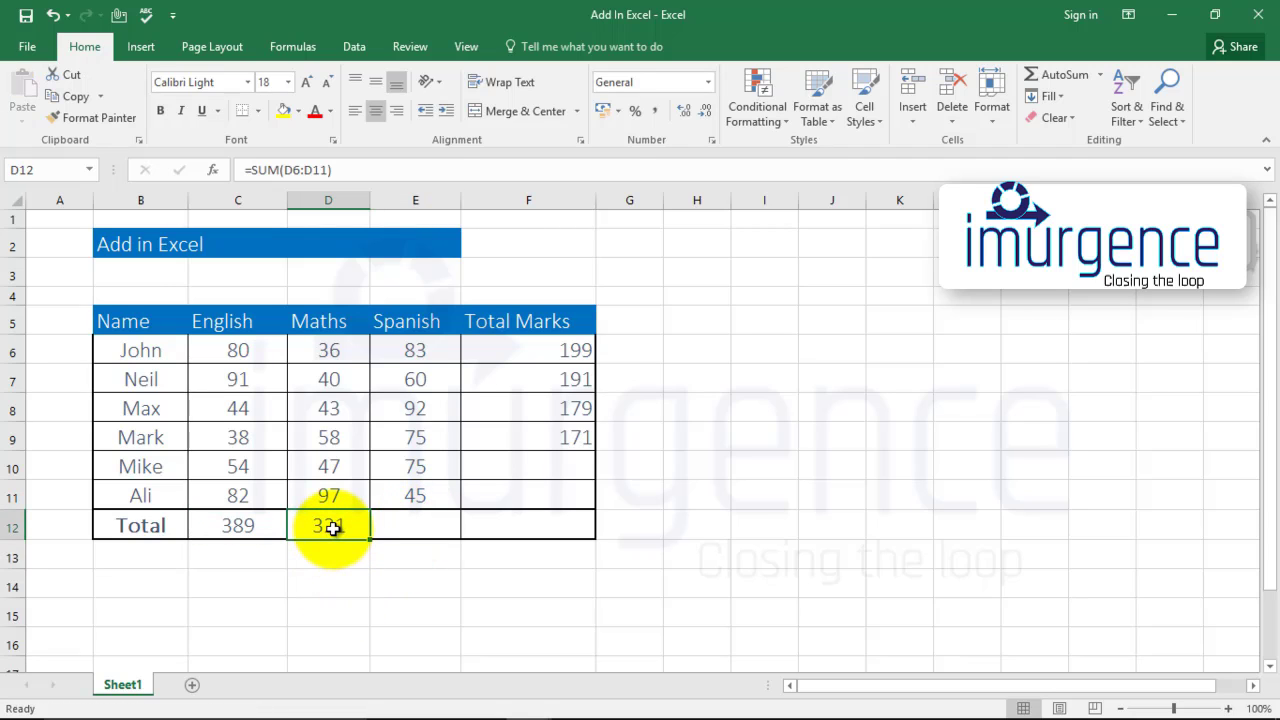
pyautogui.rightClick(327, 525)
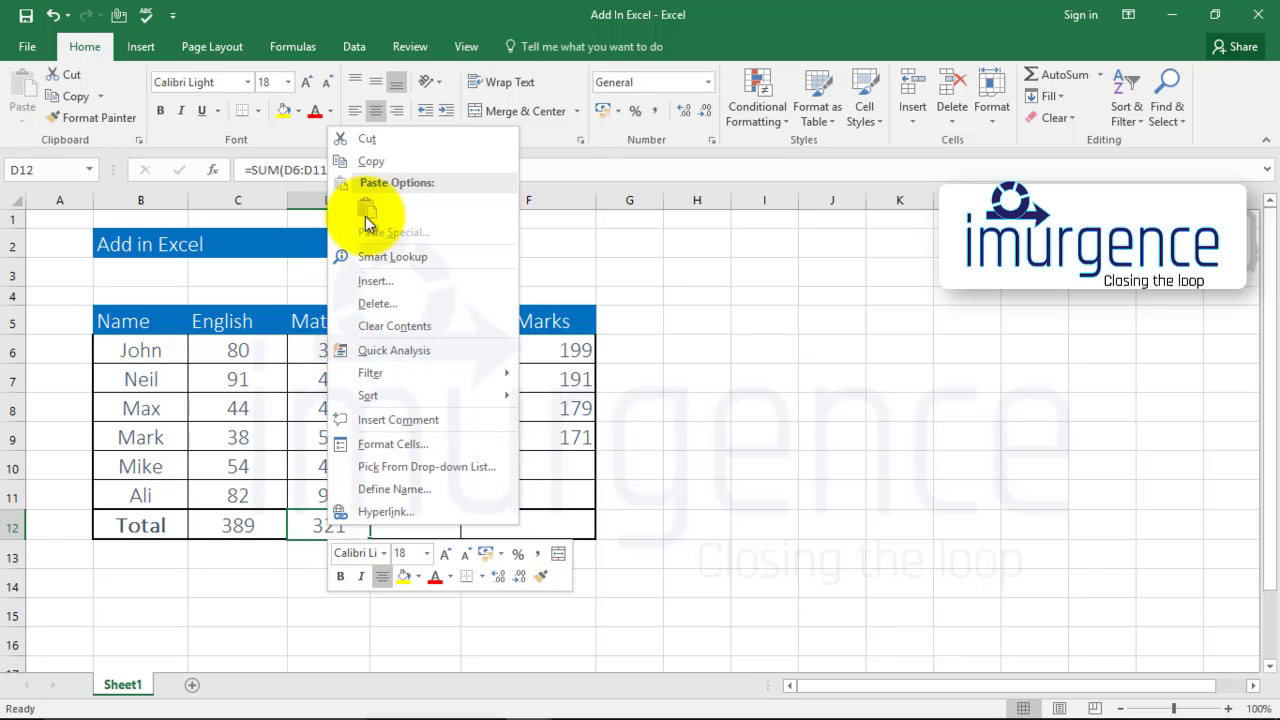
pyautogui.click(370, 161)
pyautogui.click(413, 522)
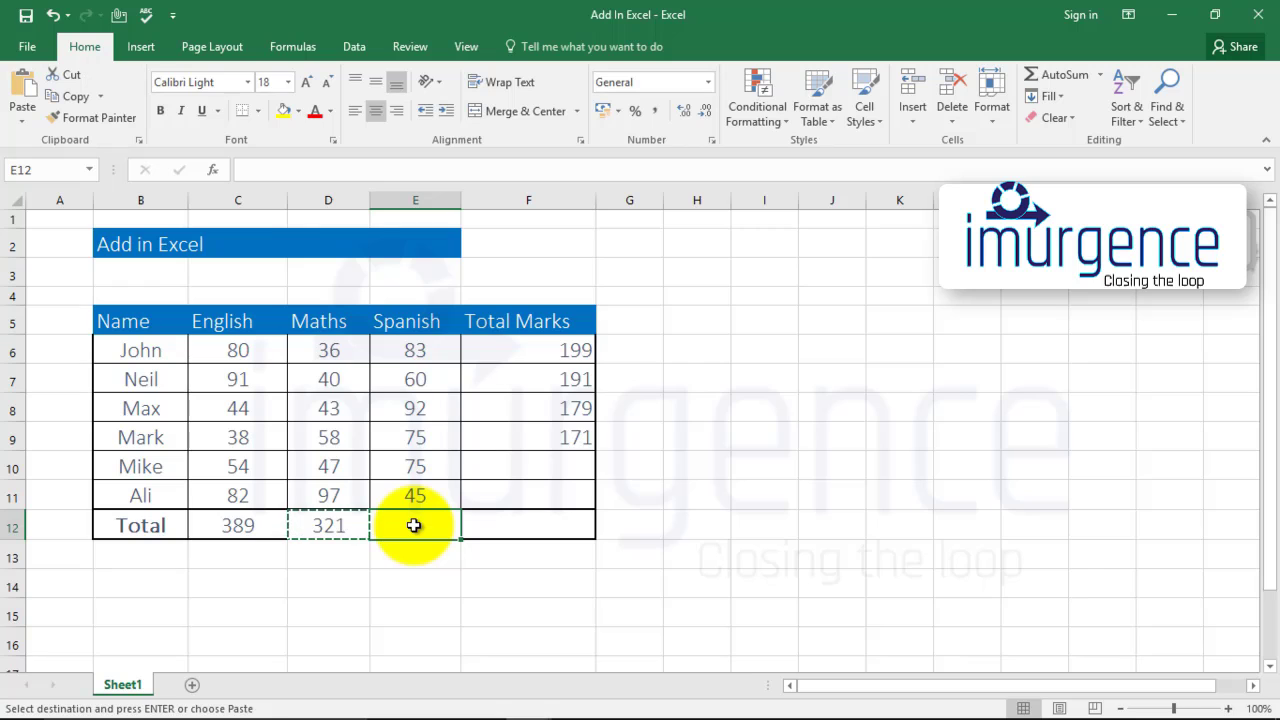
pyautogui.rightClick(413, 525)
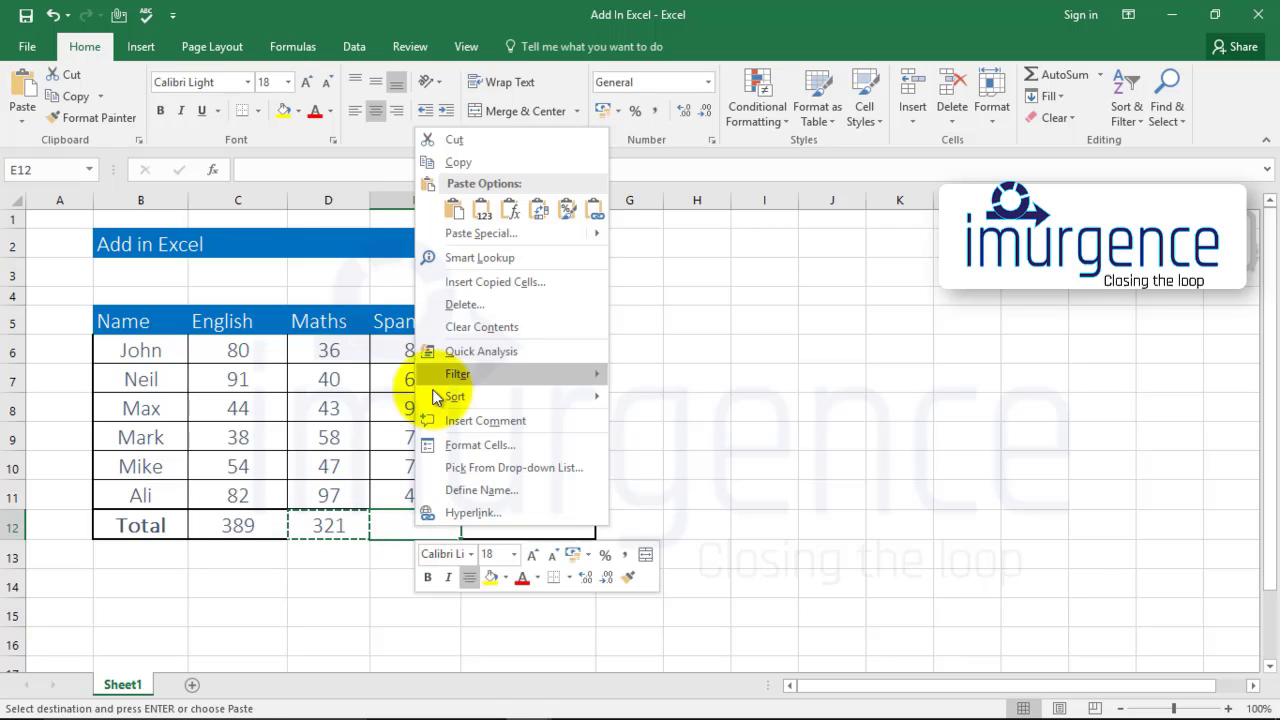
pyautogui.click(455, 209)
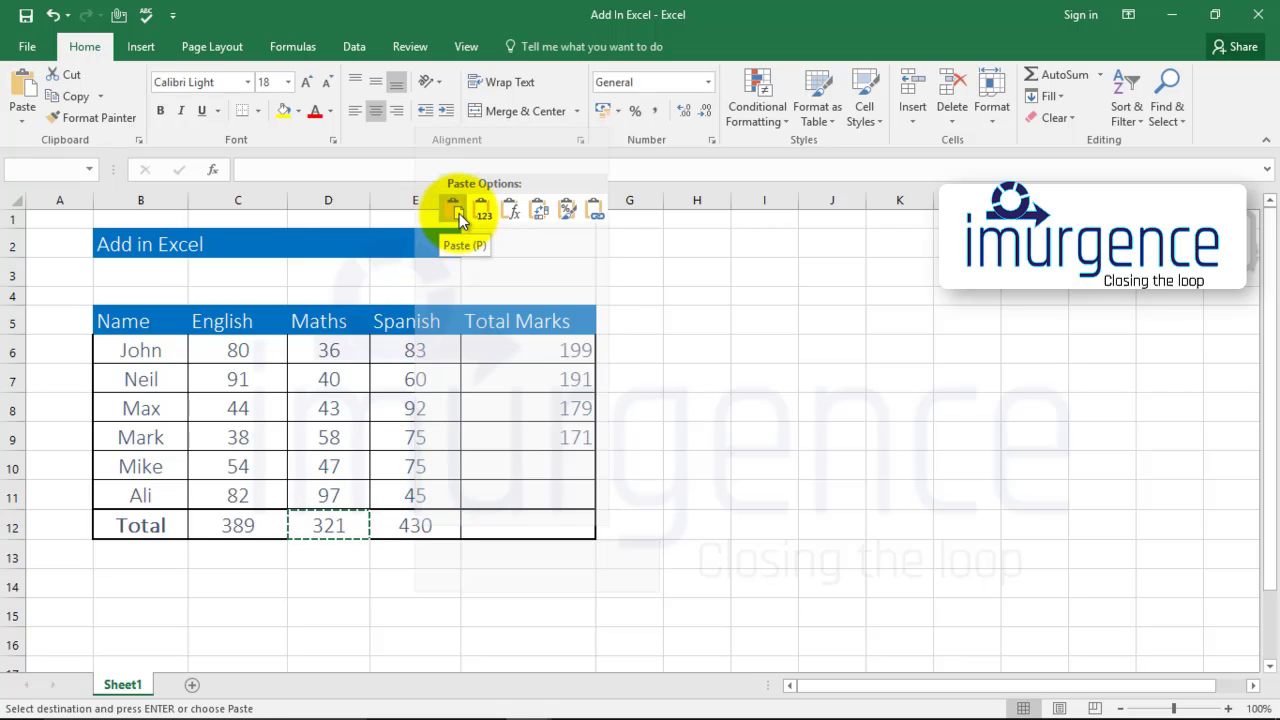
pyautogui.click(434, 580)
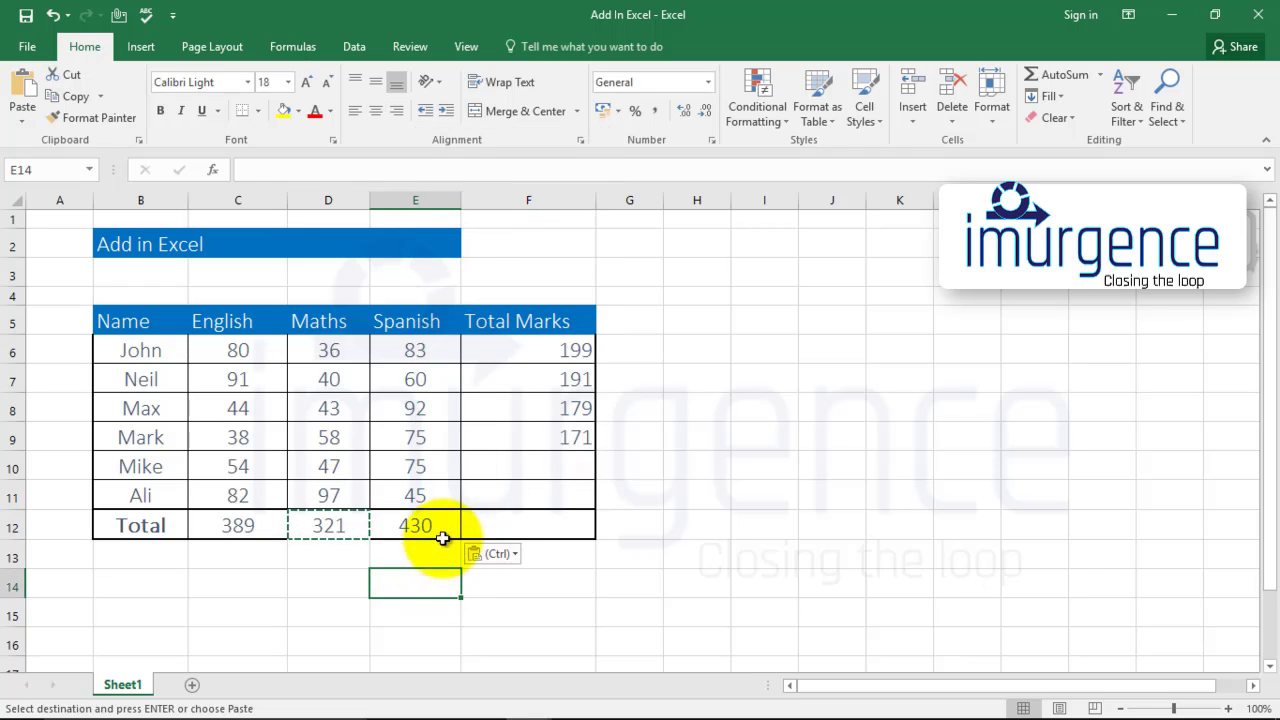
pyautogui.click(655, 578)
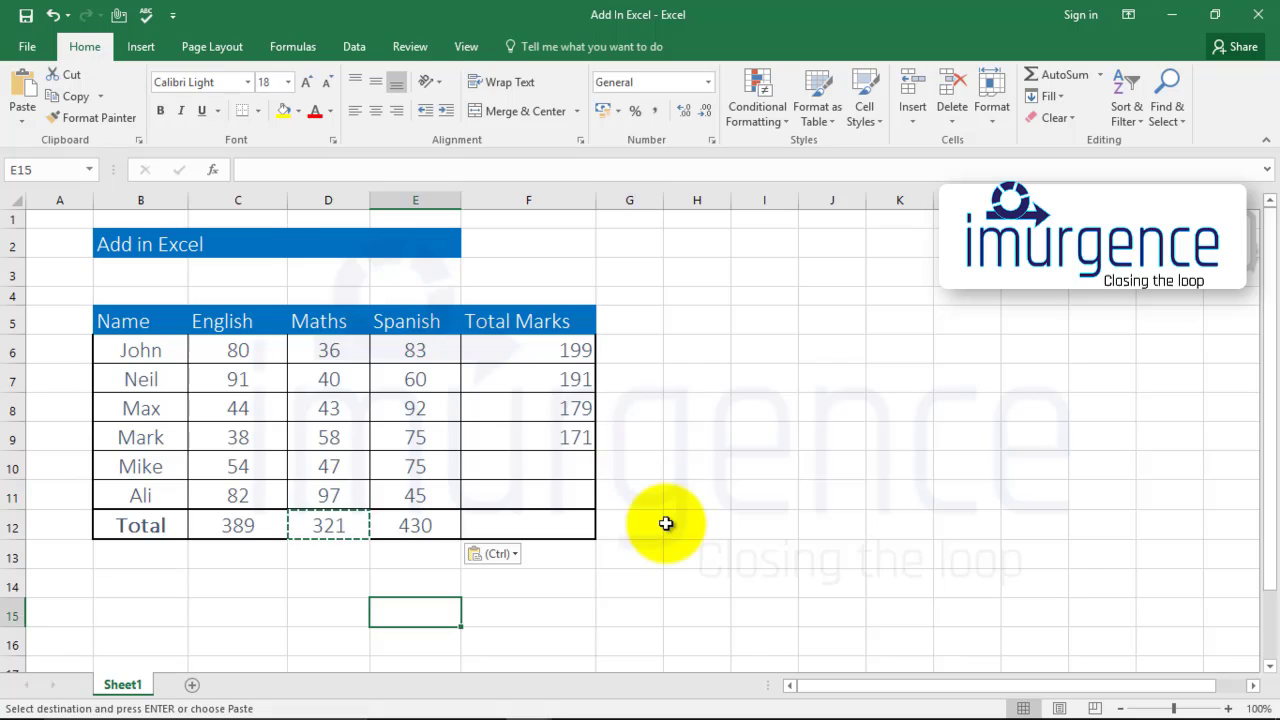